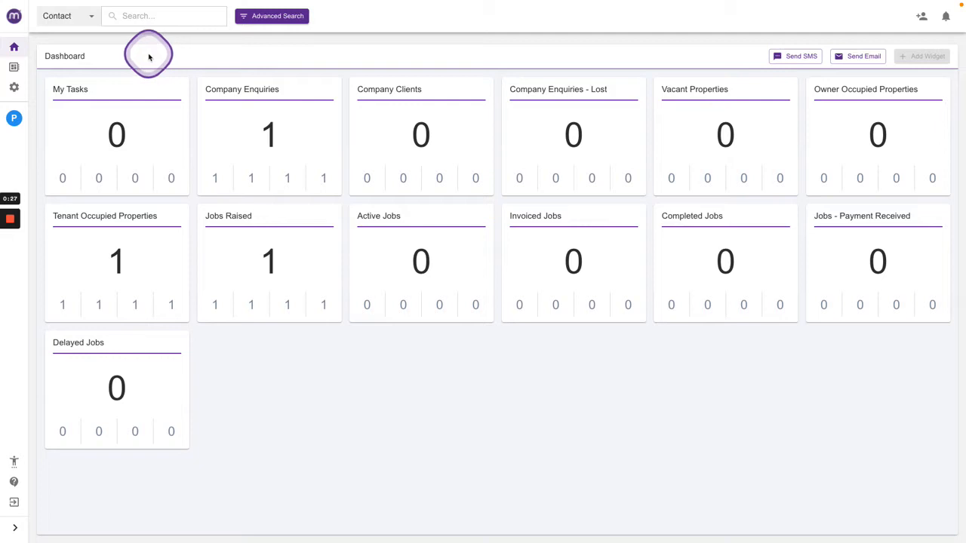
Open the workflow boards and switch the selected board from Companies to Jobs.
left_click(18, 67)
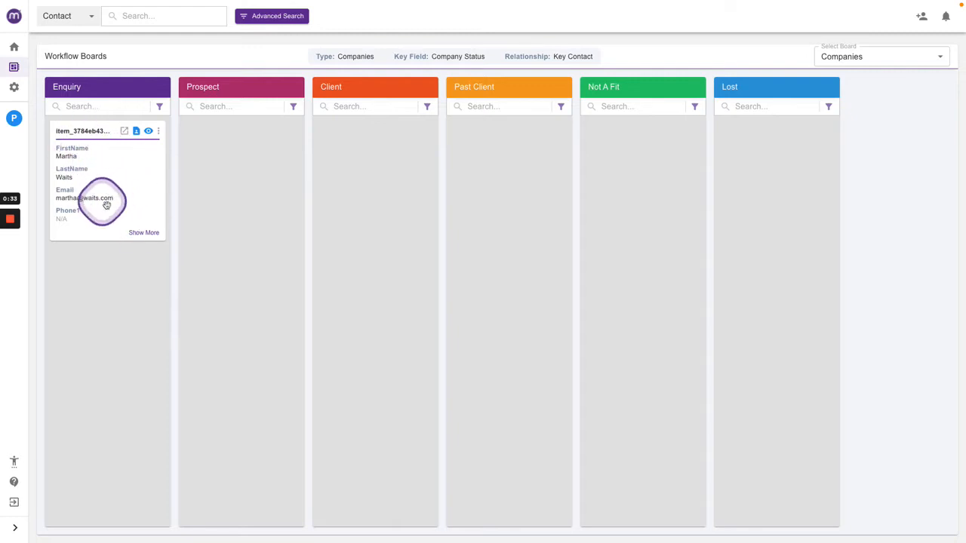
left_click(845, 58)
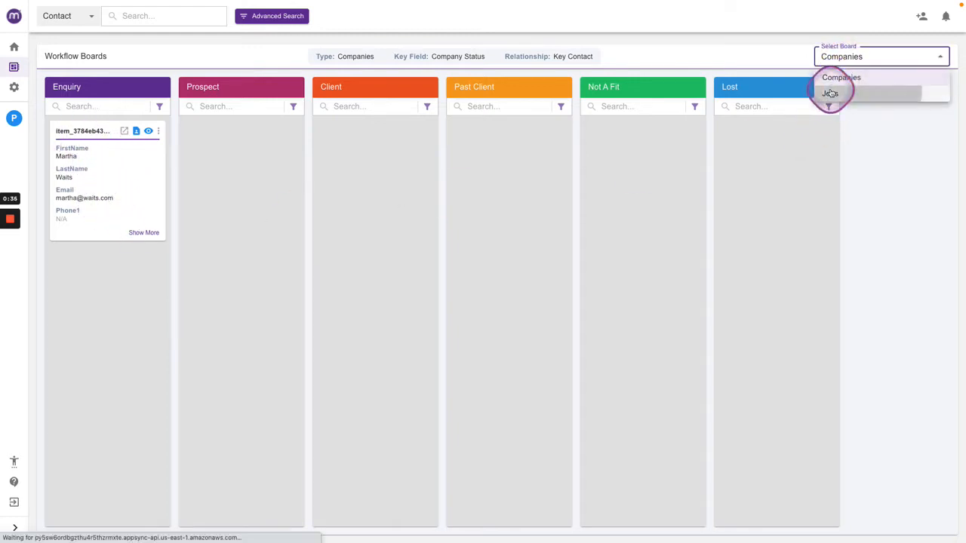
left_click(830, 92)
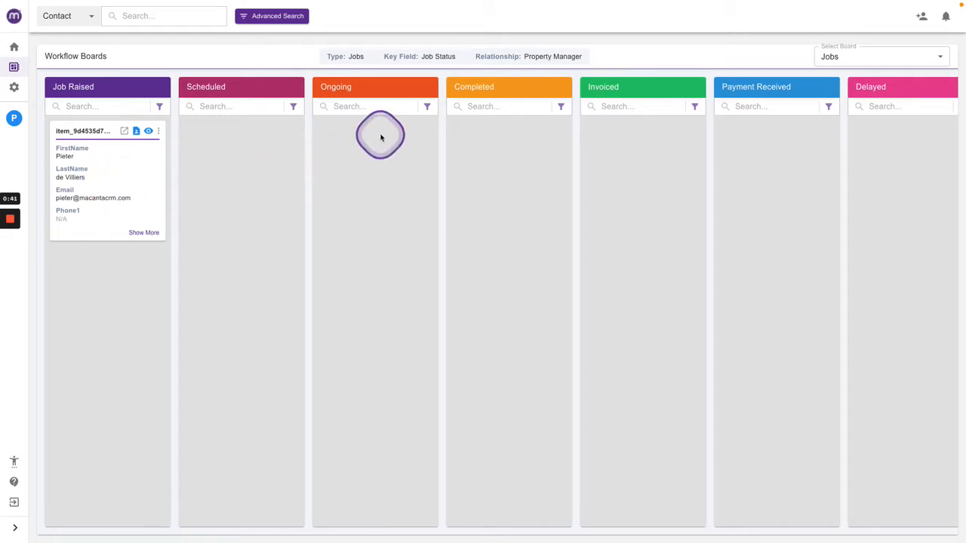
Open your own contact record and view the relationships of the Martha's Vineyard company.
left_click(15, 120)
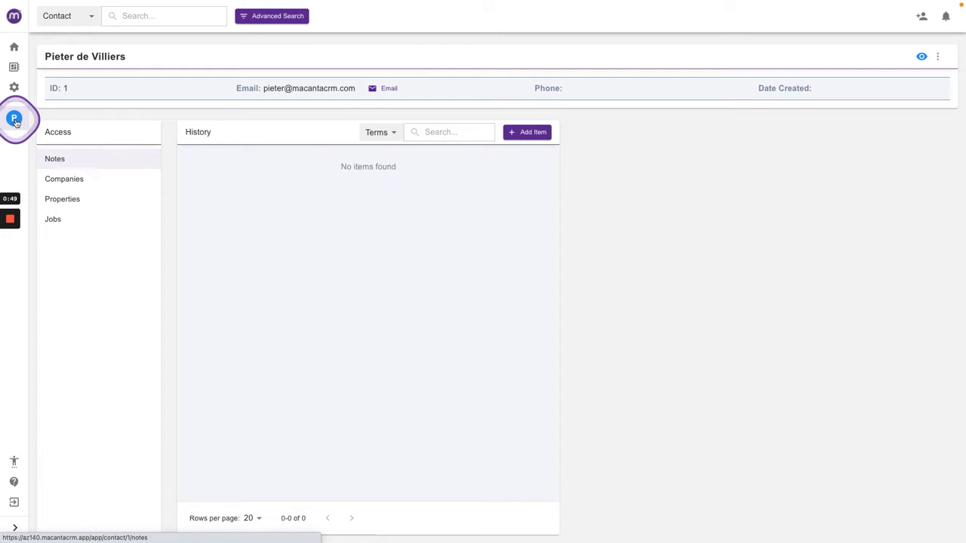
left_click(73, 179)
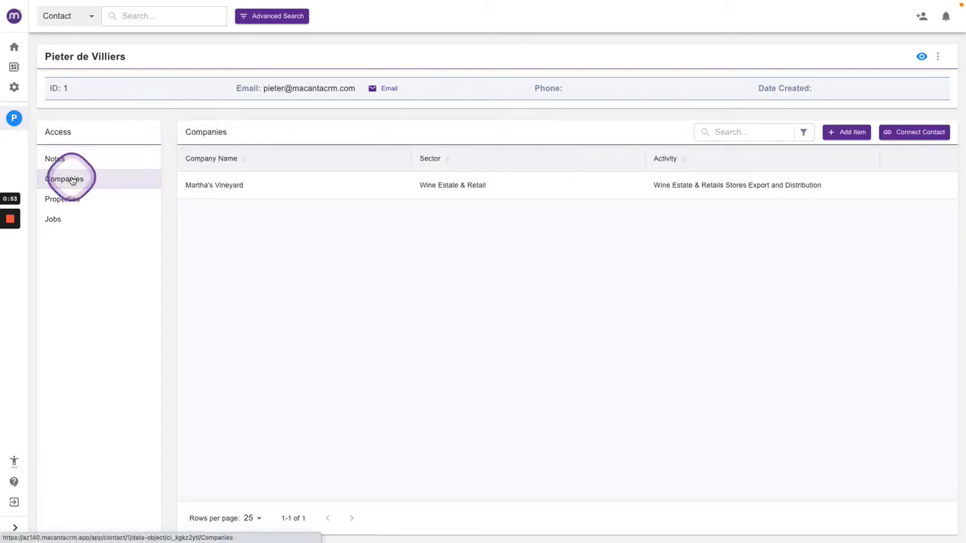
mouse_move(310, 195)
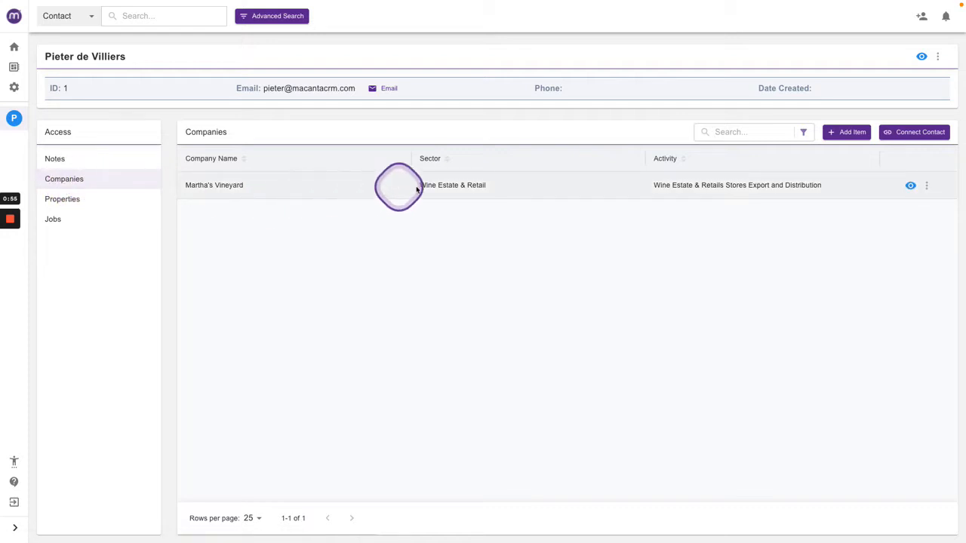
left_click(925, 186)
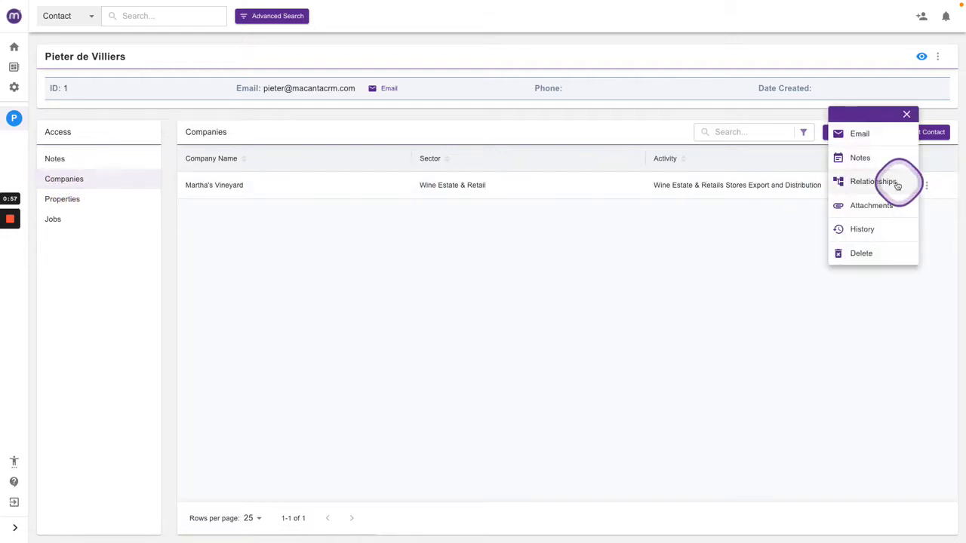
left_click(897, 182)
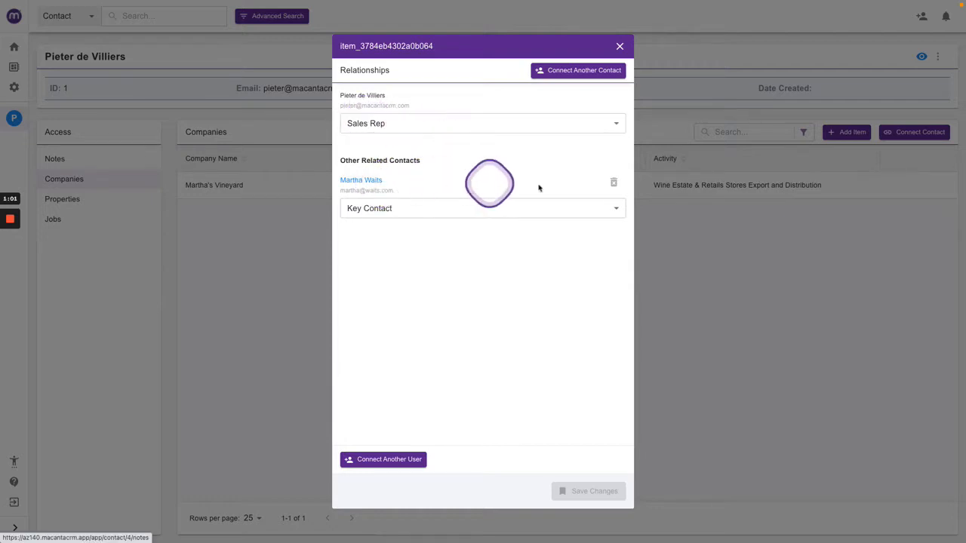
left_click(619, 48)
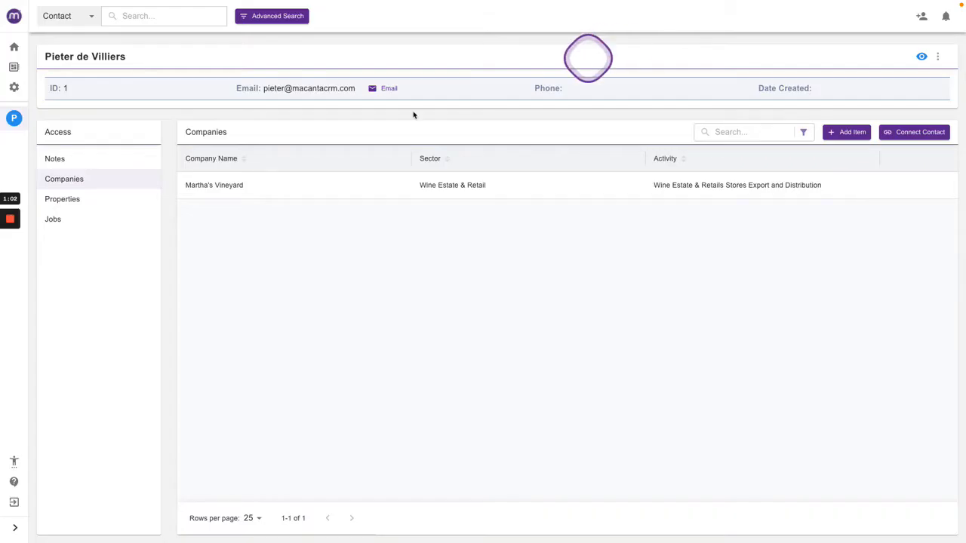
View the relationships of the Prop-1000 property on the contact's properties list.
left_click(64, 198)
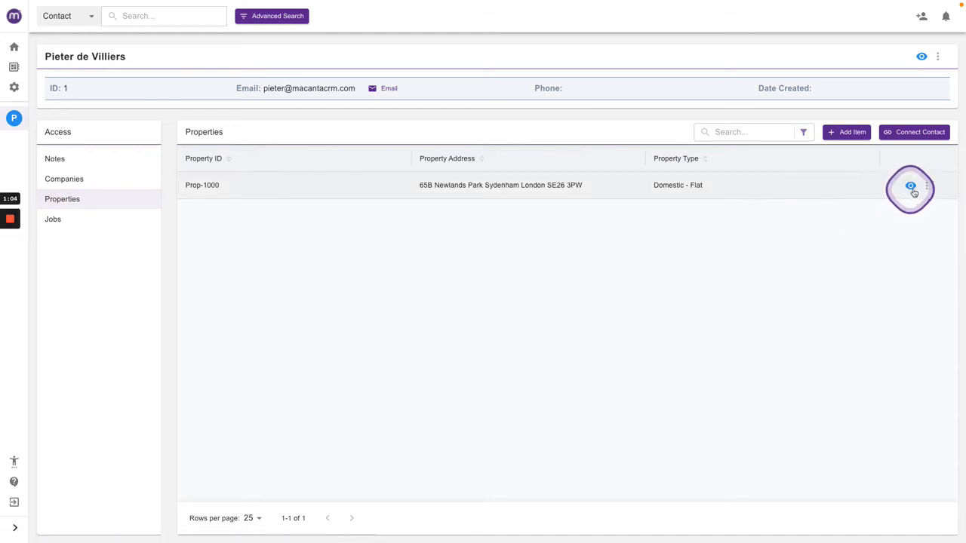
left_click(927, 186)
left_click(873, 182)
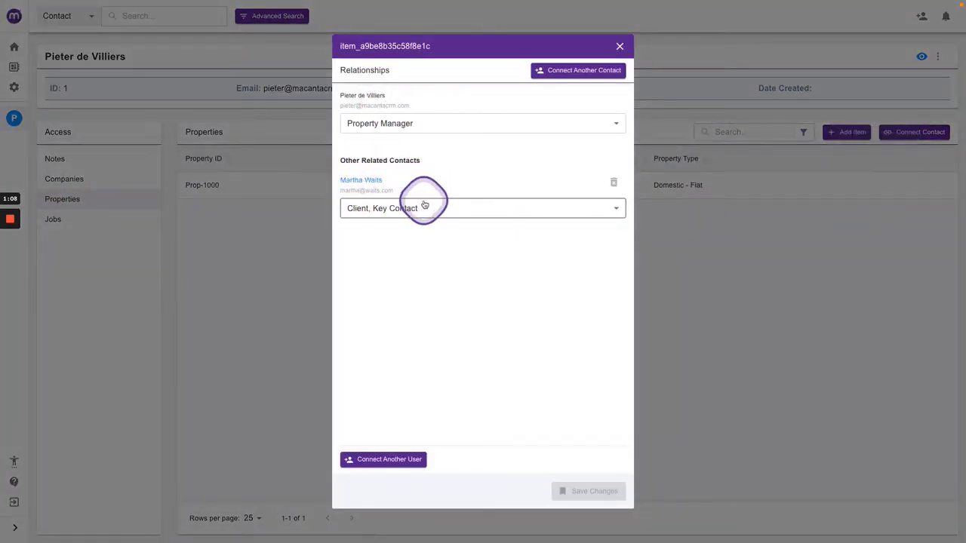
left_click(621, 47)
View the relationships of the Job-1000 job on the contact's jobs list.
left_click(60, 219)
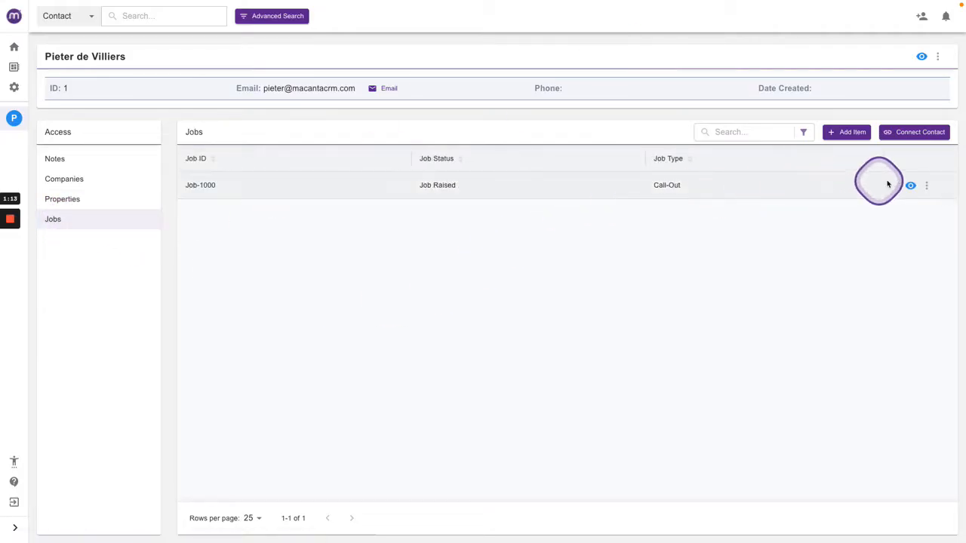
left_click(926, 185)
left_click(860, 189)
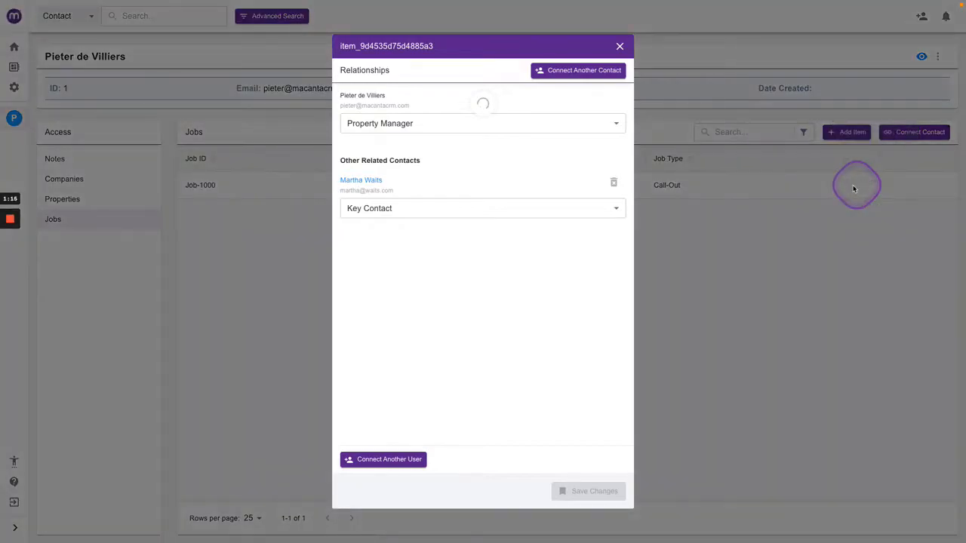
left_click(619, 49)
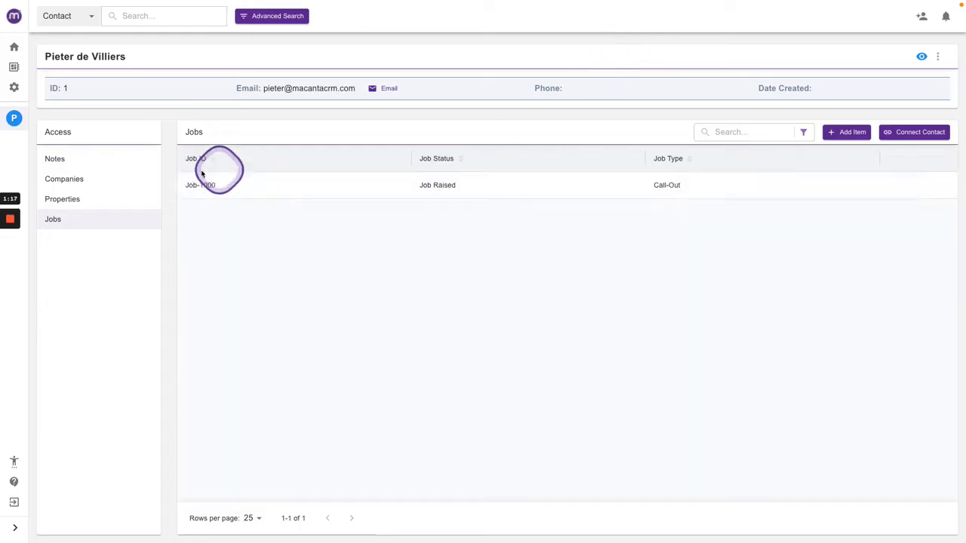
Search for and open another contact's record from the contact search.
left_click(67, 202)
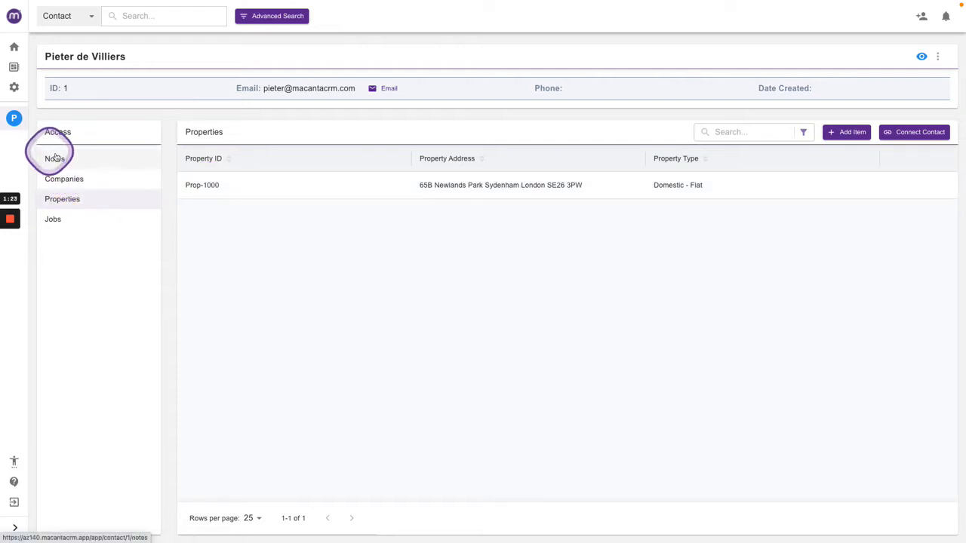
left_click(123, 16)
left_click(136, 50)
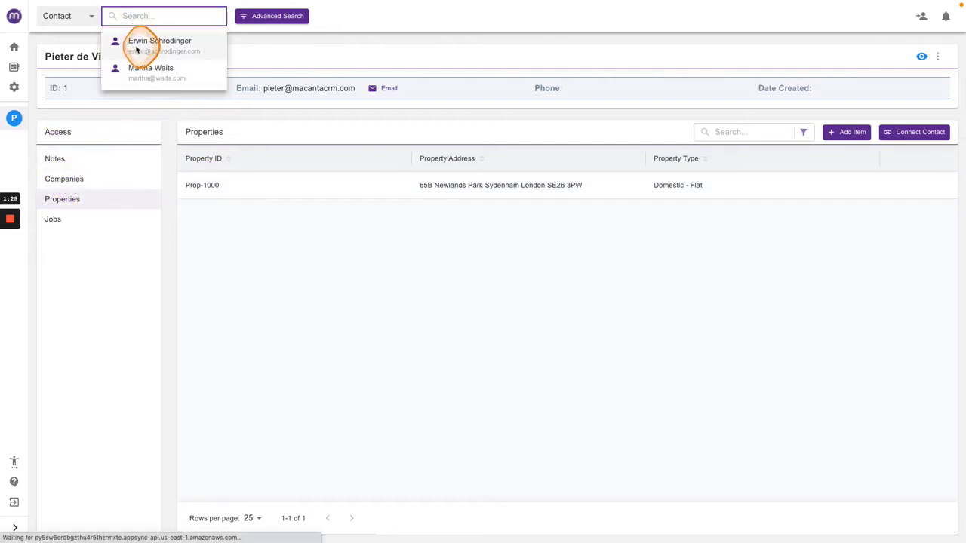
Start adding a new company to this contact, named Erwin's Camping Company.
left_click(65, 184)
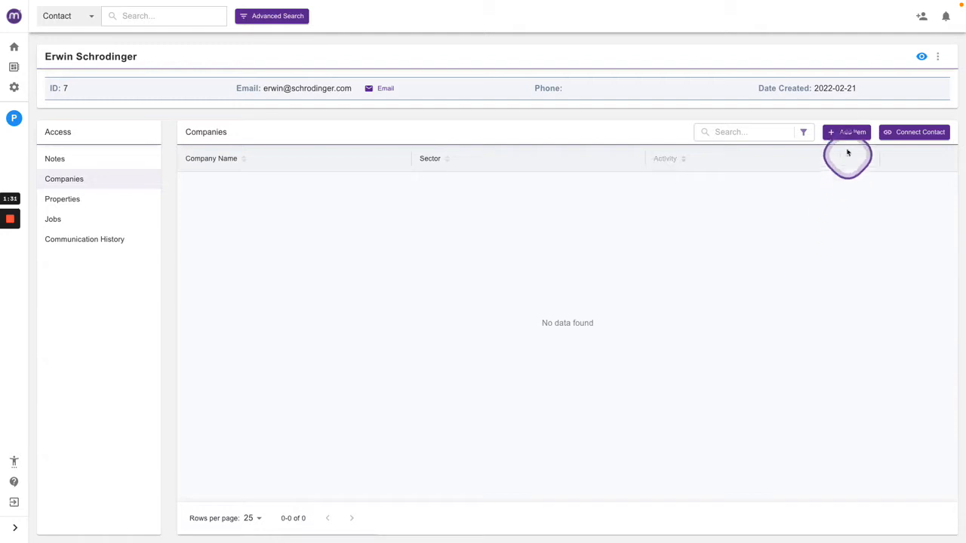
left_click(845, 135)
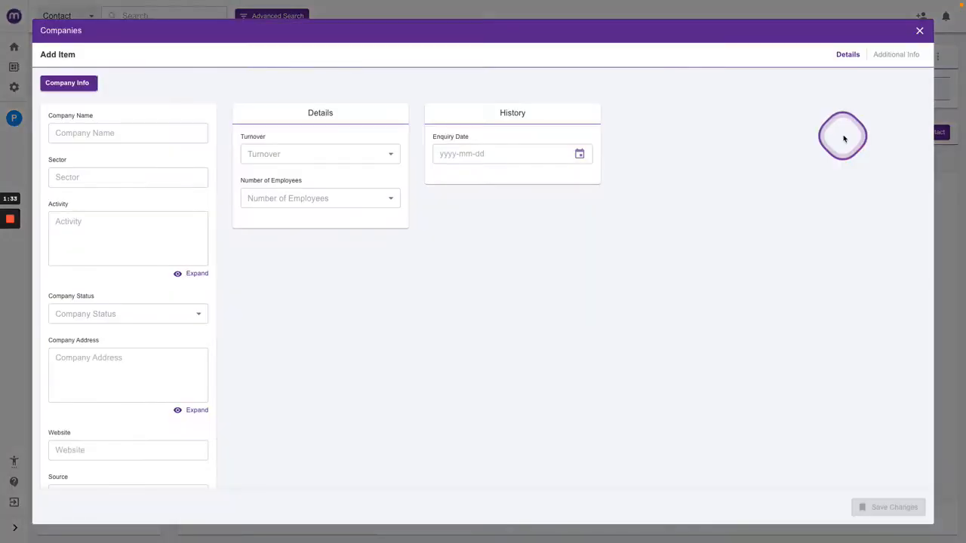
left_click(138, 135)
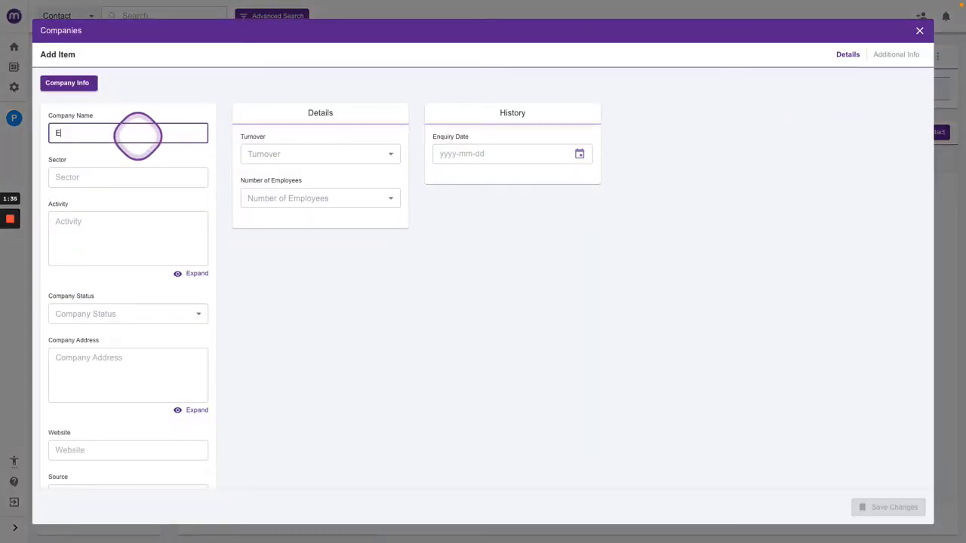
type("Erwin's Camping Company")
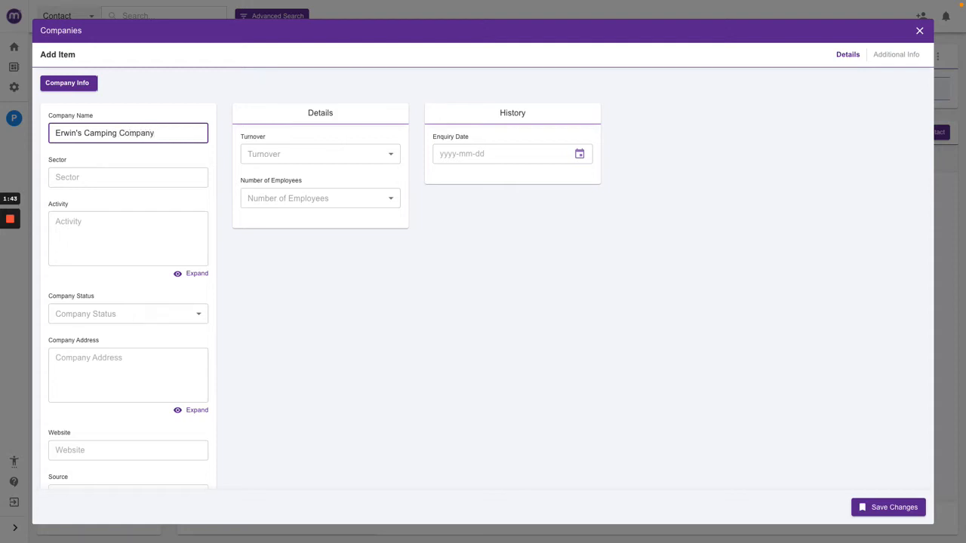
Set the new company's sector to Outdoor Activities and its company status to Enquiry.
left_click(113, 177)
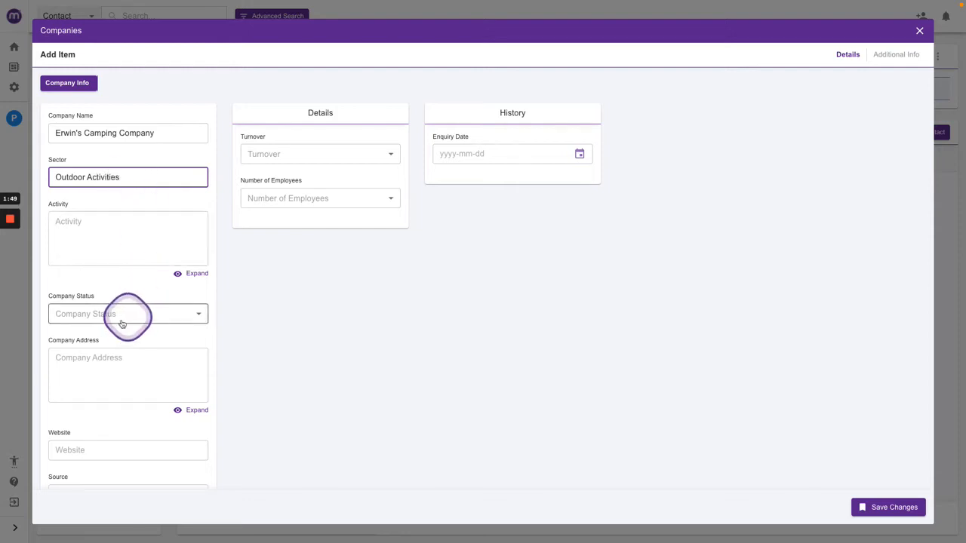
left_click(152, 321)
left_click(89, 336)
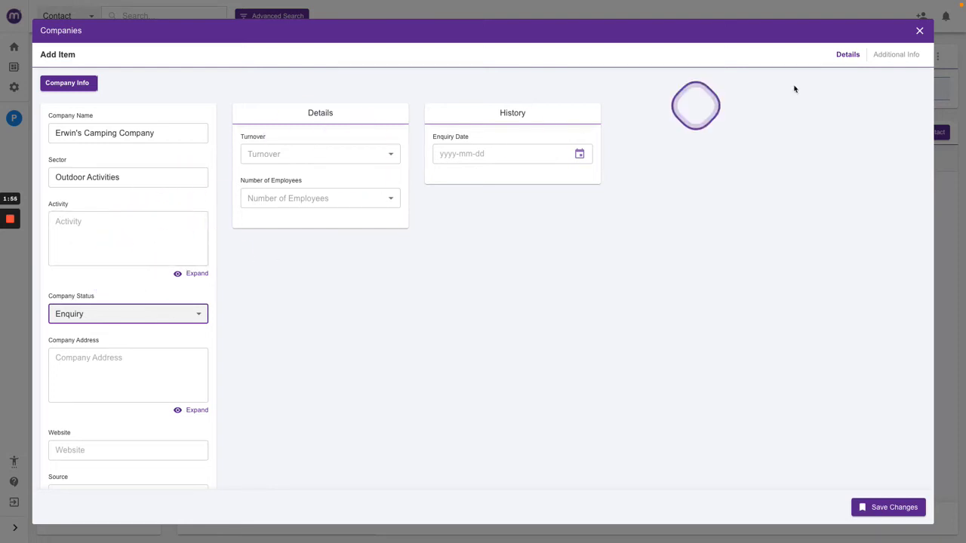
Check the relationships under Additional Info, return to Details, and save the new company.
left_click(888, 55)
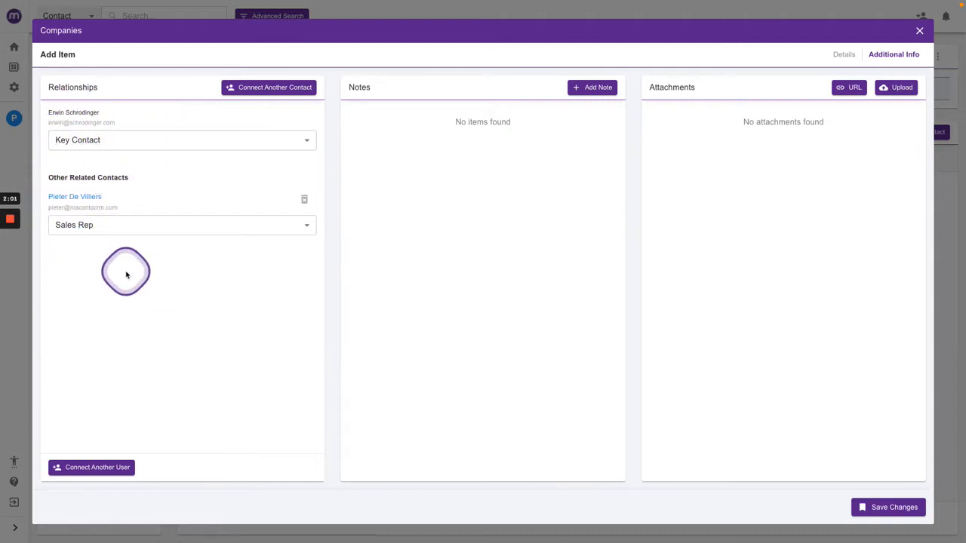
left_click(842, 56)
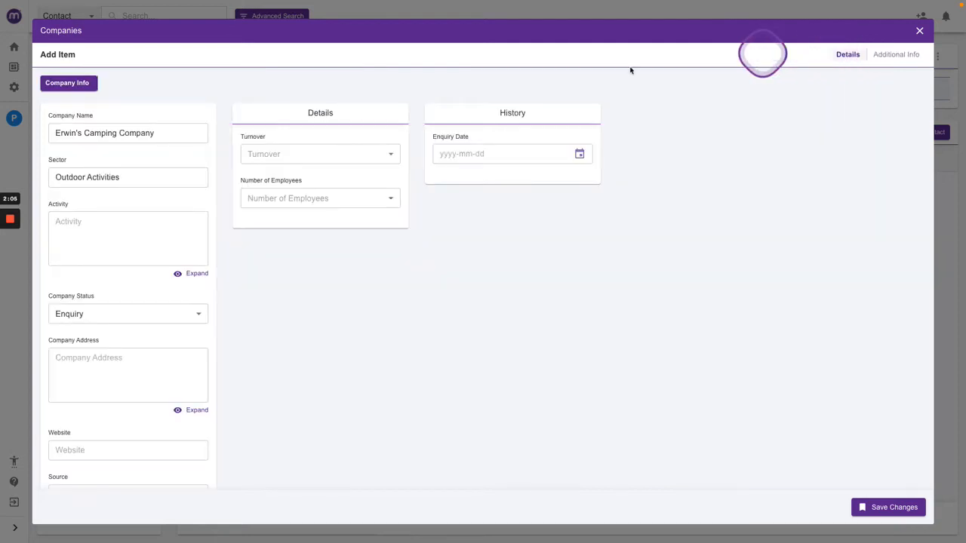
left_click(881, 506)
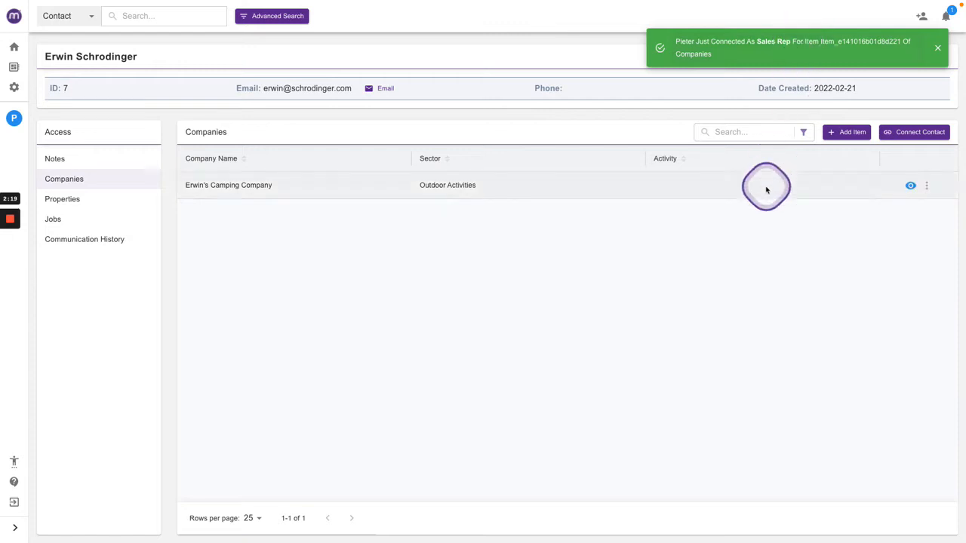
Open the newly created company from the confirmation notification and close it again.
left_click(794, 45)
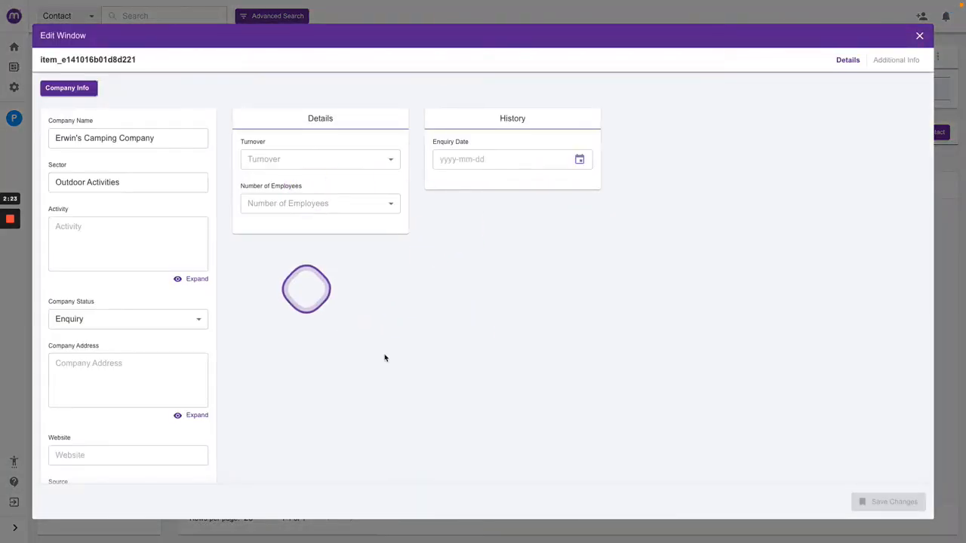
left_click(922, 36)
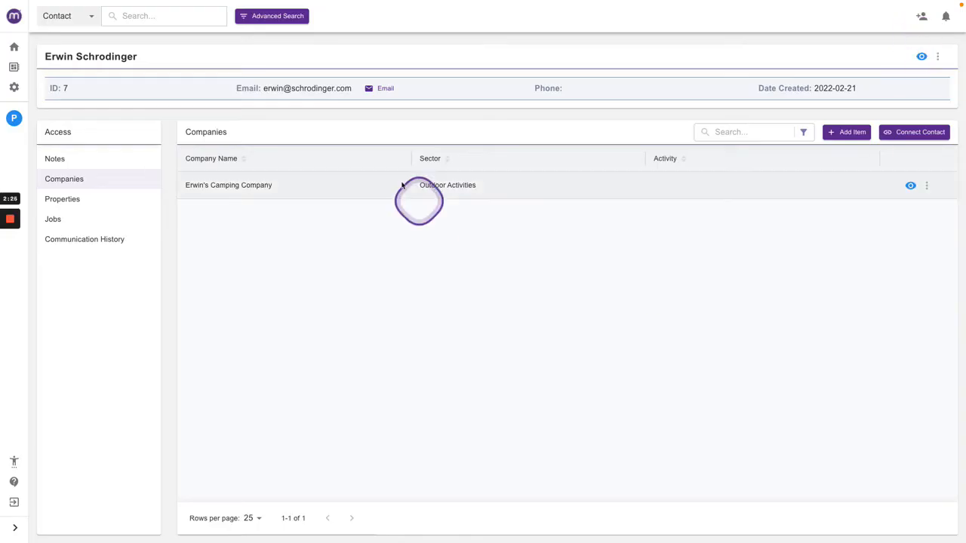
Return to your own contact's companies list and view the relationships of Martha's Vineyard.
left_click(14, 120)
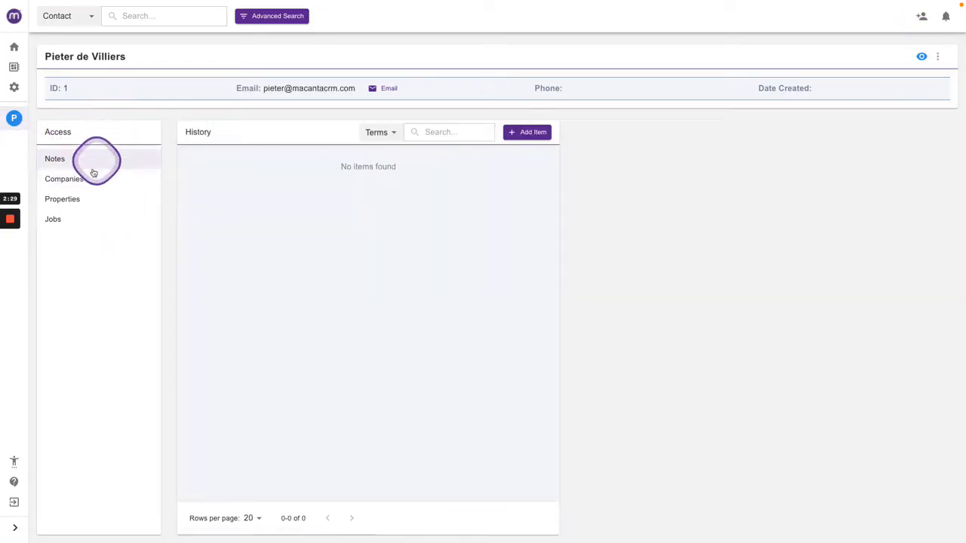
left_click(77, 188)
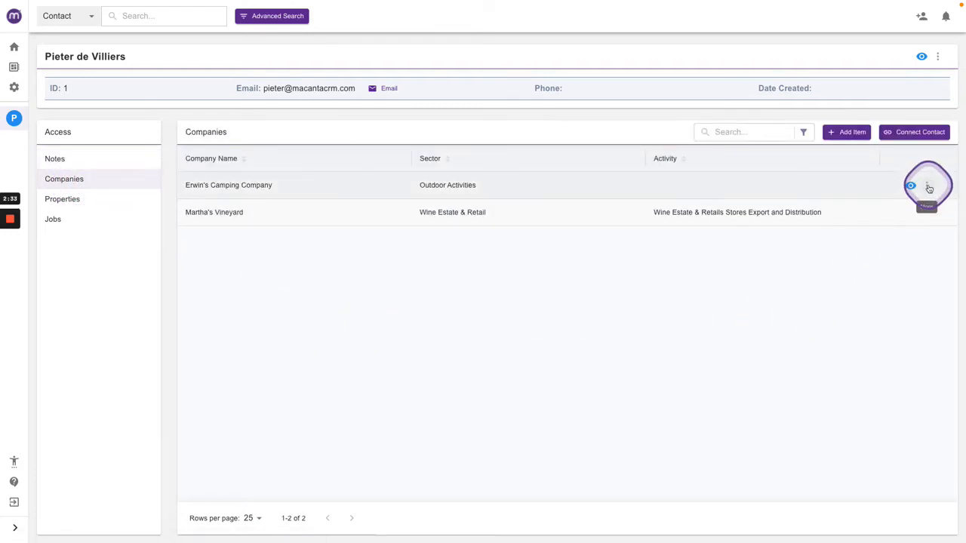
left_click(928, 212)
left_click(866, 210)
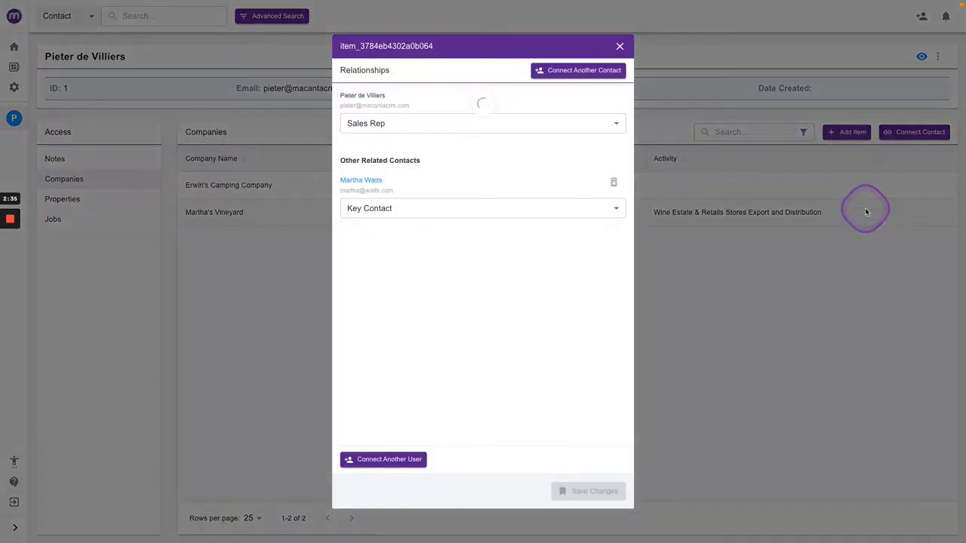
left_click(620, 47)
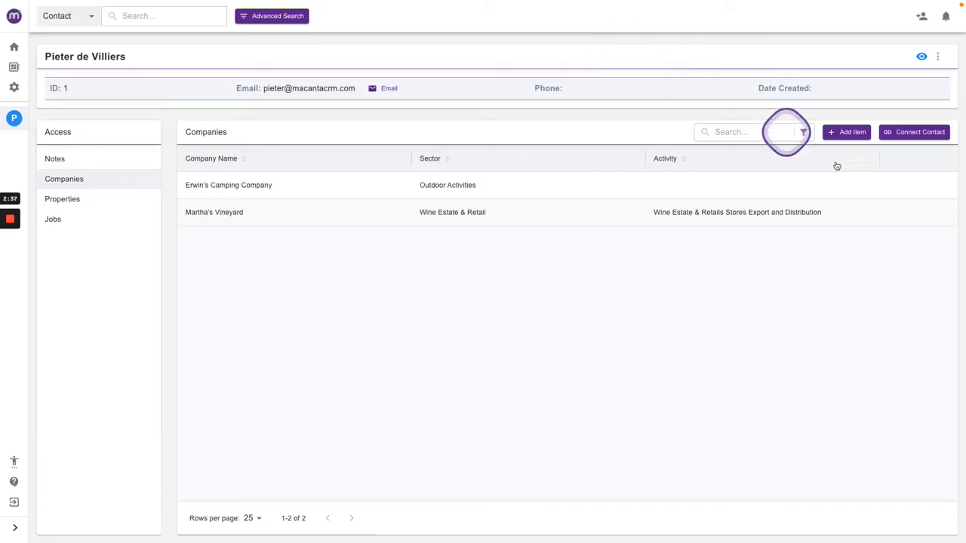
View the relationships of Erwin's Camping Company and open its related key contact's record.
left_click(927, 185)
left_click(888, 181)
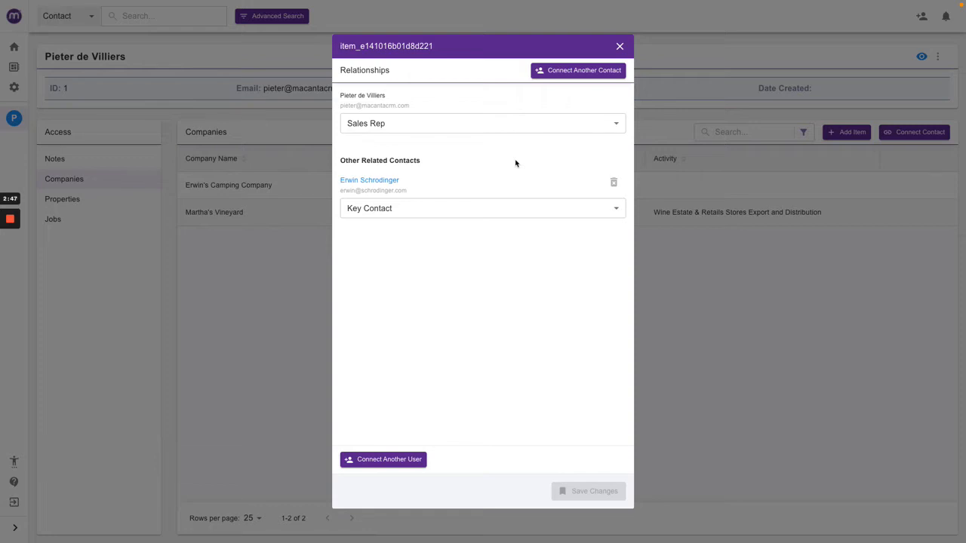
left_click(375, 180)
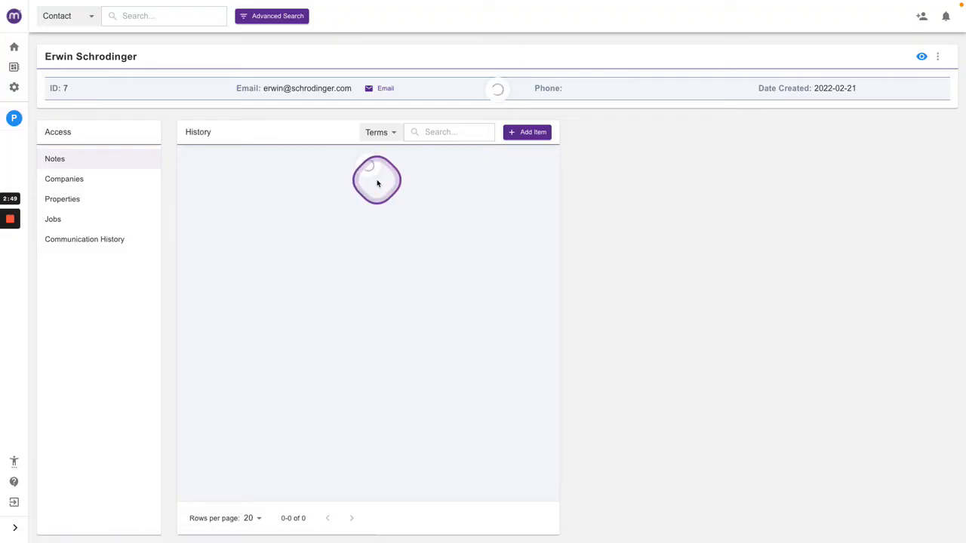
Open the details of Erwin's Camping Company from that contact's companies list.
left_click(71, 186)
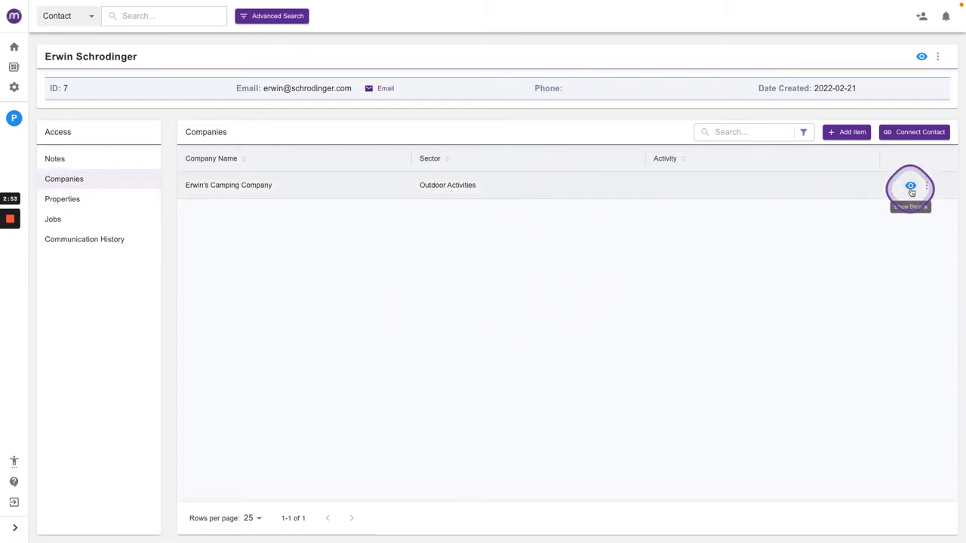
left_click(911, 186)
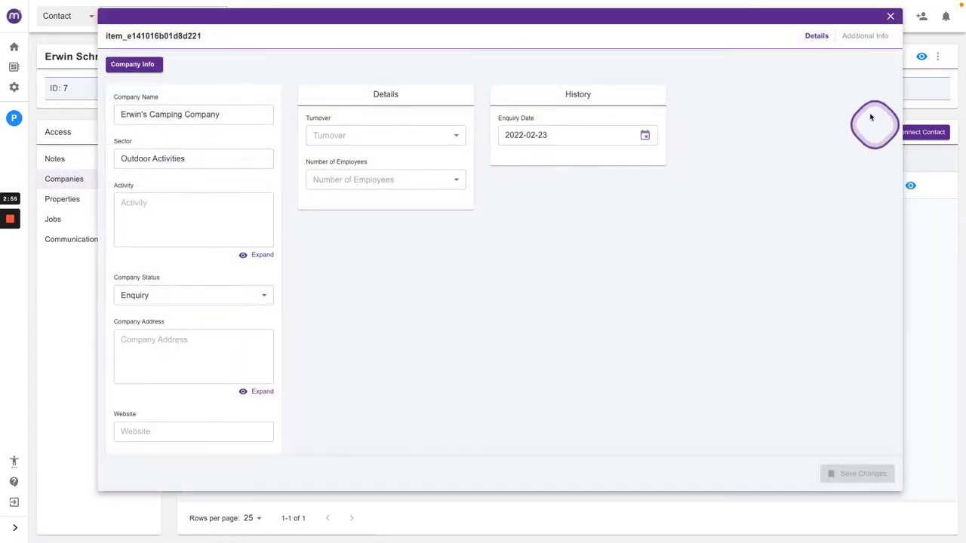
Close the company details and view the Company Enquiries list from the dashboard.
left_click(890, 17)
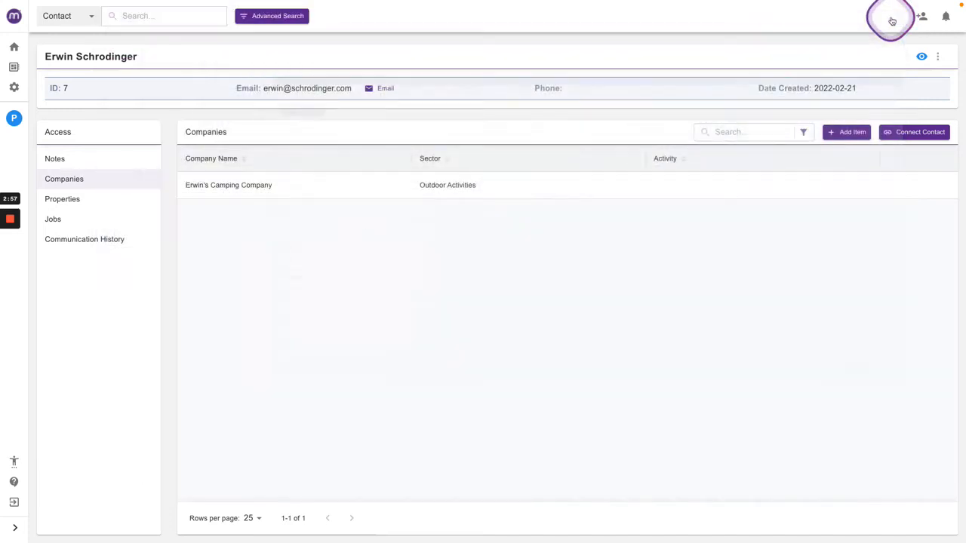
left_click(13, 66)
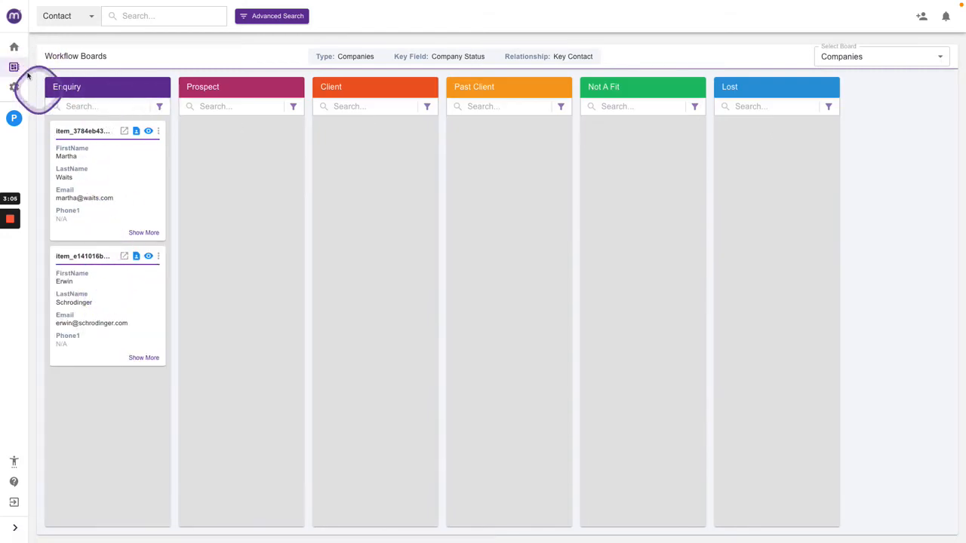
left_click(14, 46)
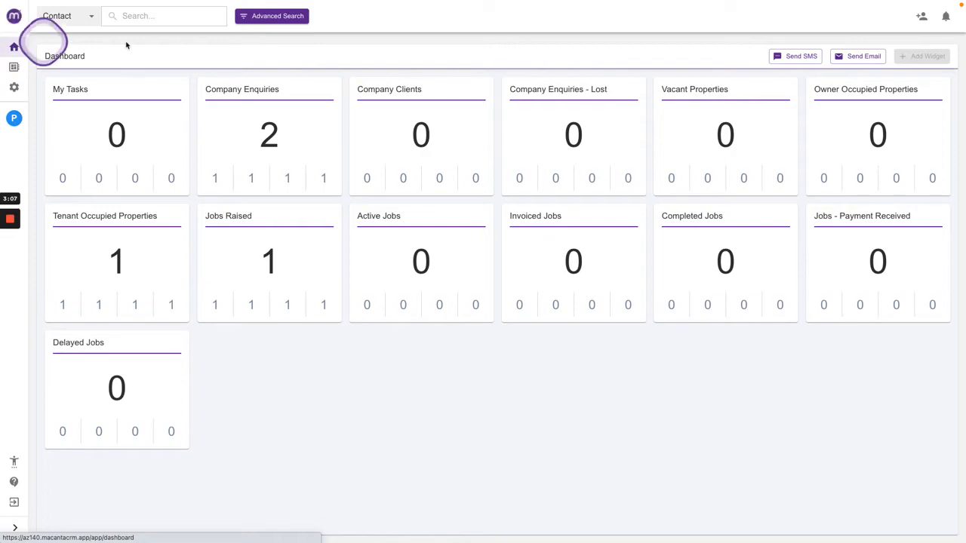
left_click(269, 132)
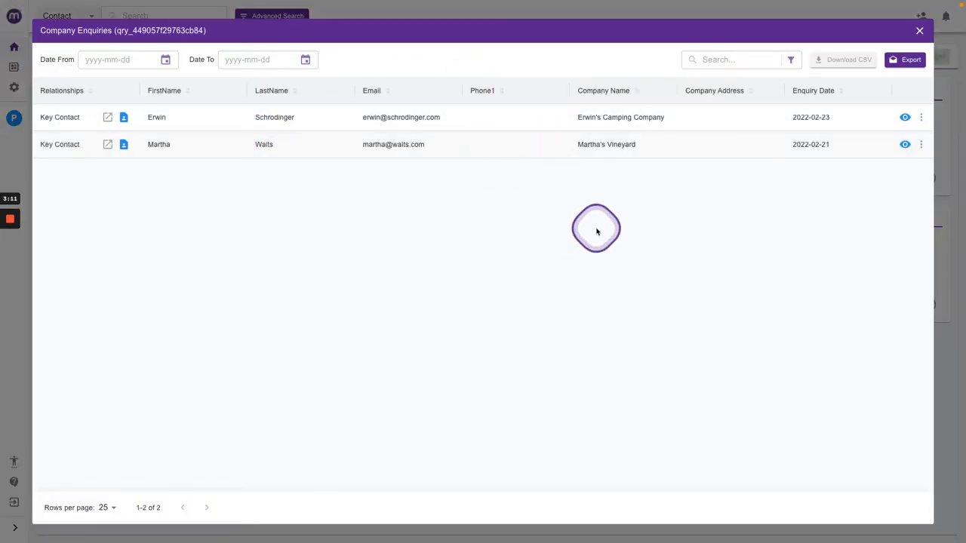
left_click(920, 33)
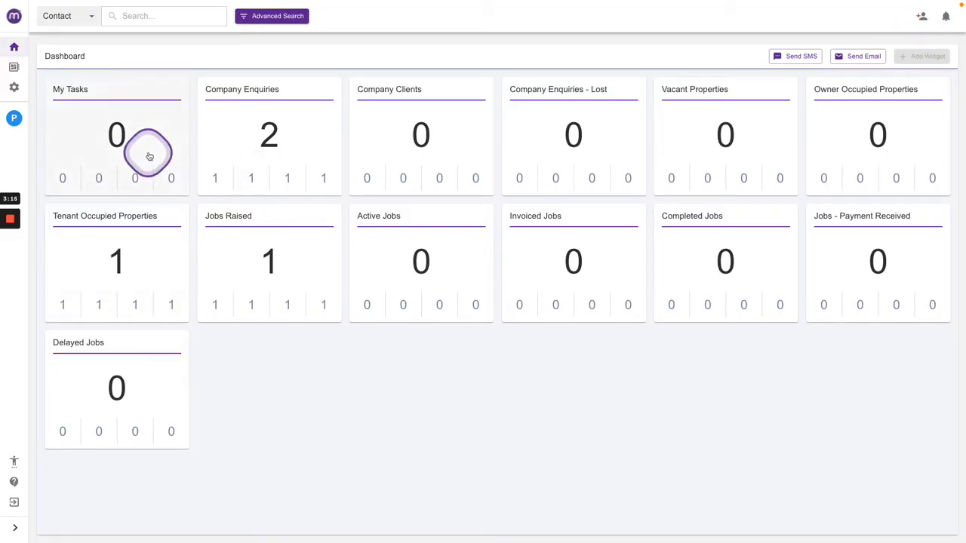
Move the Martha's Vineyard company card from Enquiry to Client on the Companies workflow board.
left_click(14, 68)
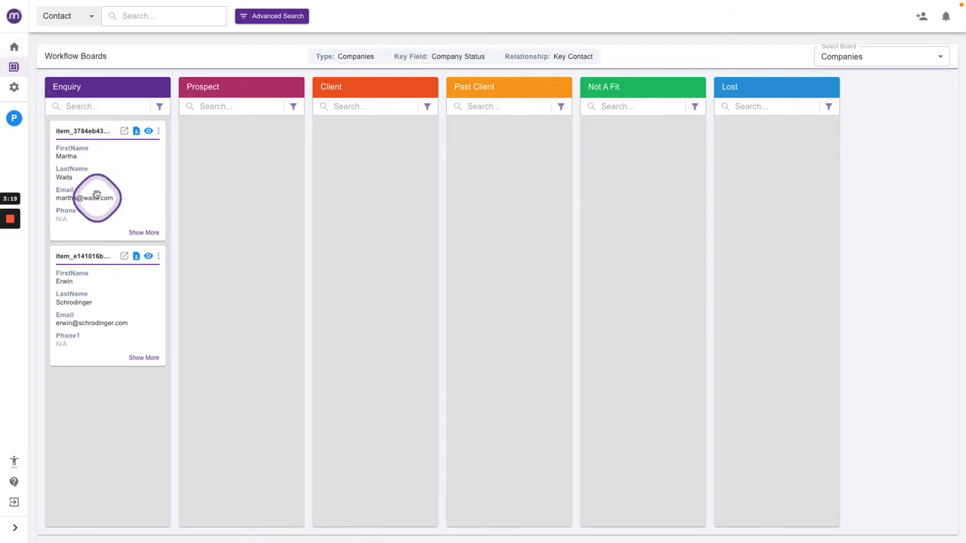
left_click_drag(95, 193, 340, 174)
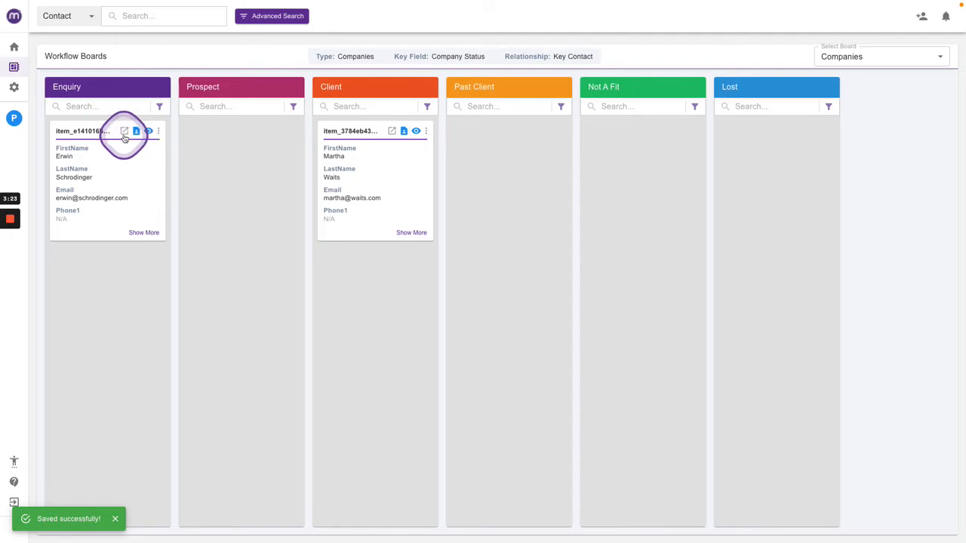
left_click(125, 133)
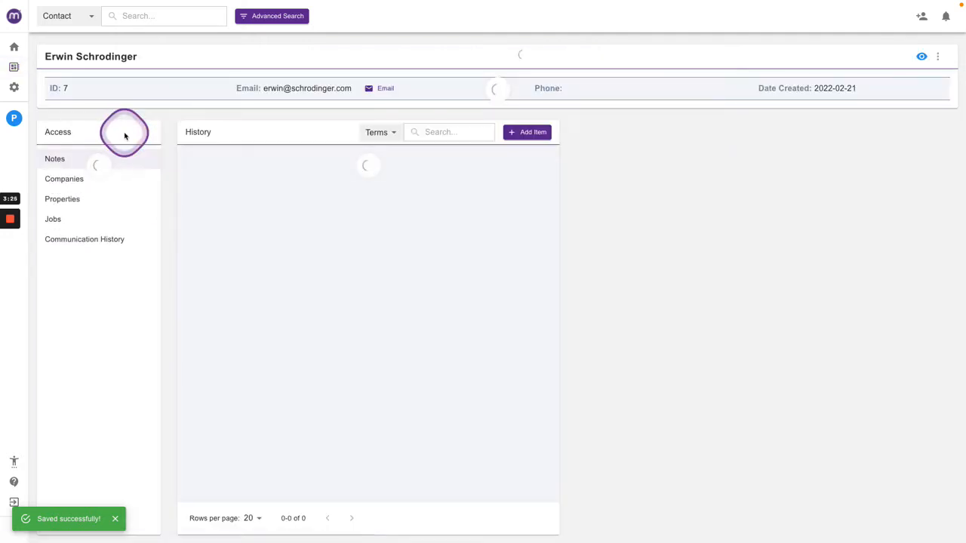
left_click(79, 183)
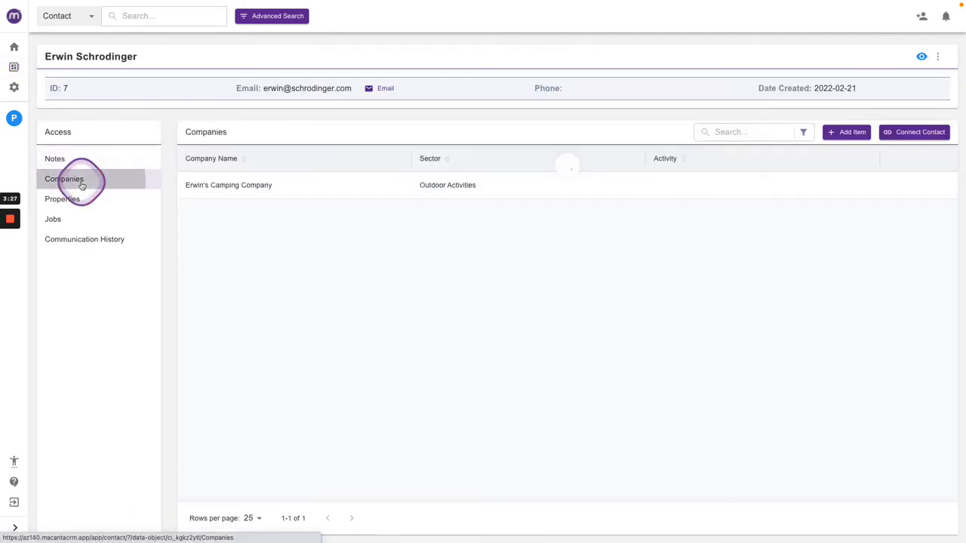
left_click(65, 204)
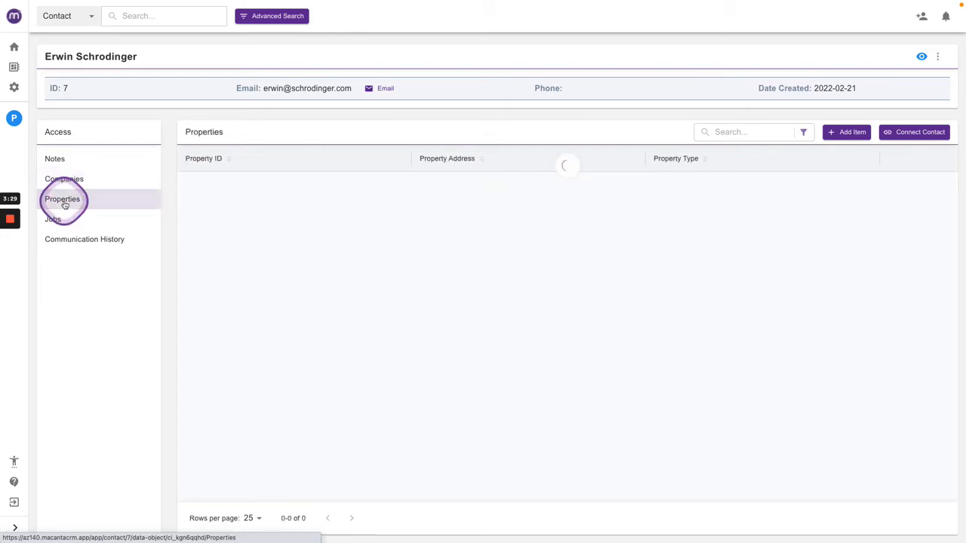
left_click(751, 248)
left_click(837, 140)
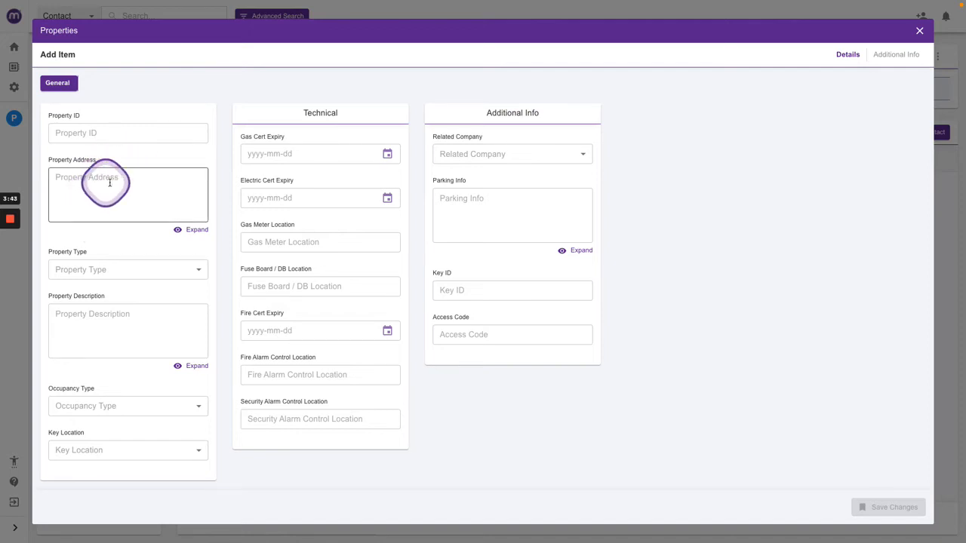
left_click(104, 178)
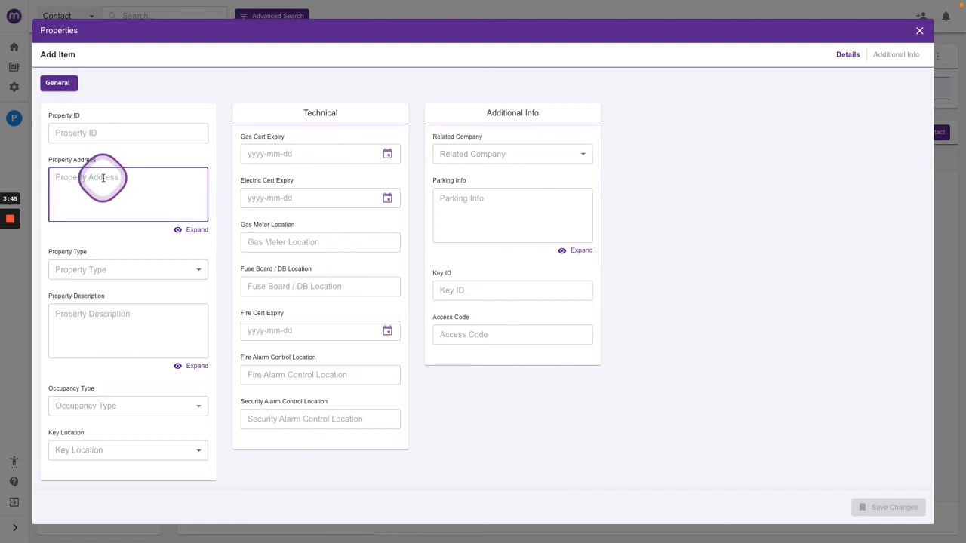
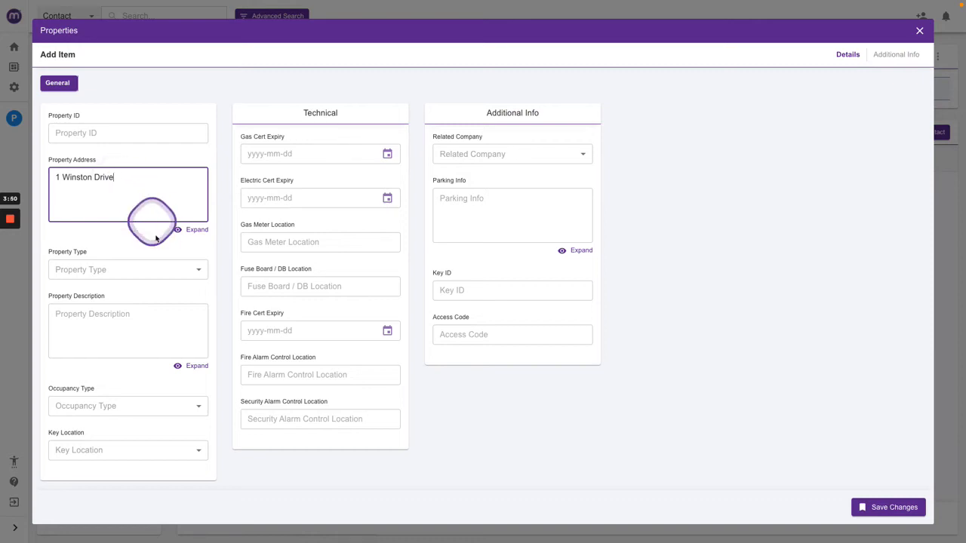
Set the property type to Domestic - House and the occupancy type to Occupied By Owner.
left_click(102, 271)
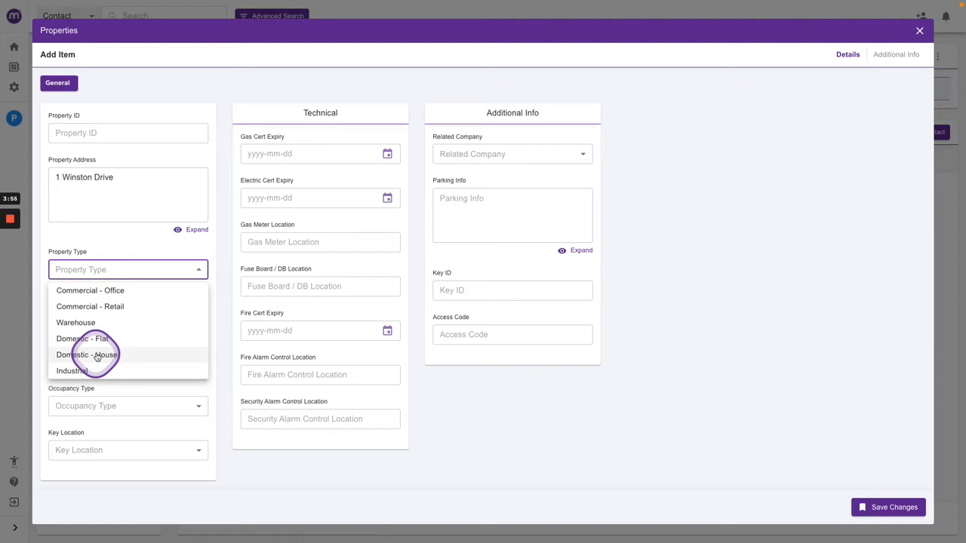
left_click(97, 358)
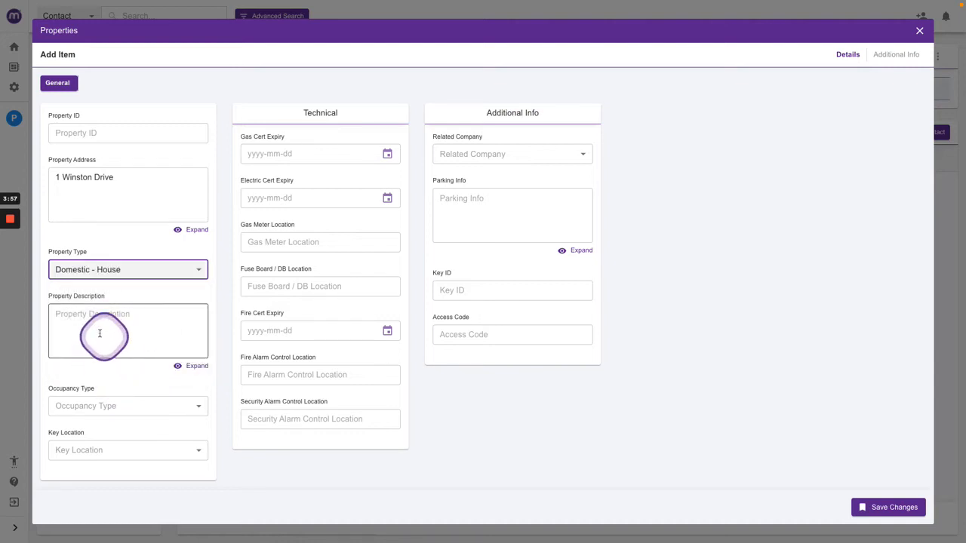
left_click(99, 333)
left_click(134, 408)
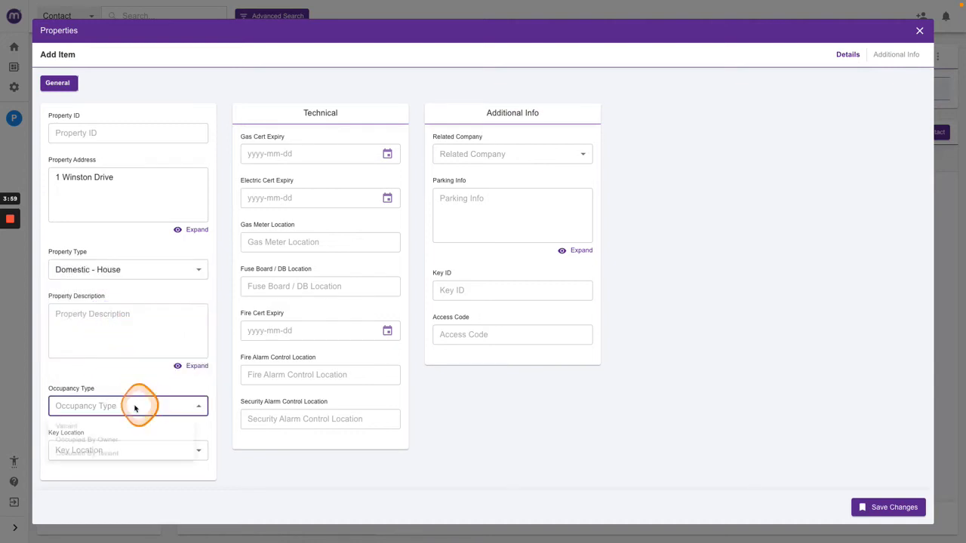
left_click(114, 444)
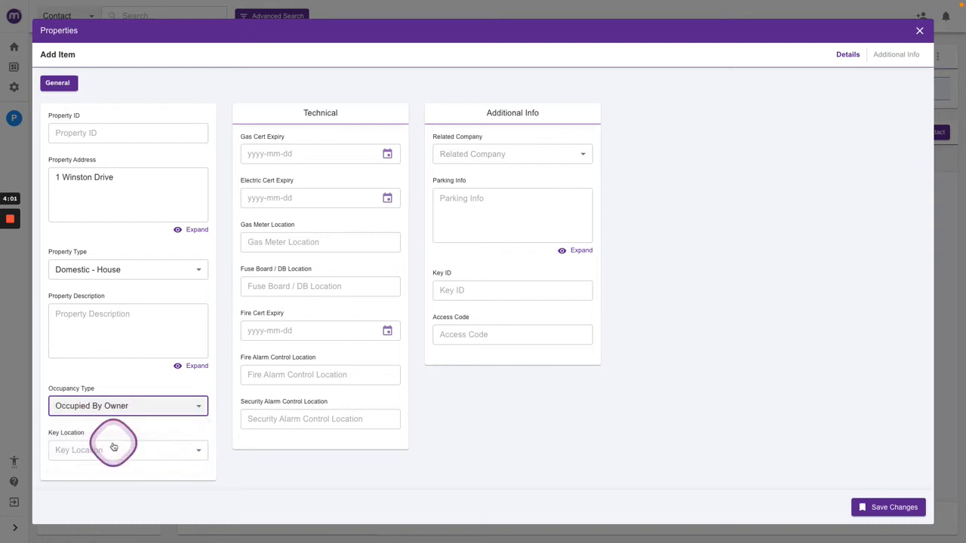
Set the key location to Lockbox and the related company to Erwin's Camping Company.
left_click(128, 453)
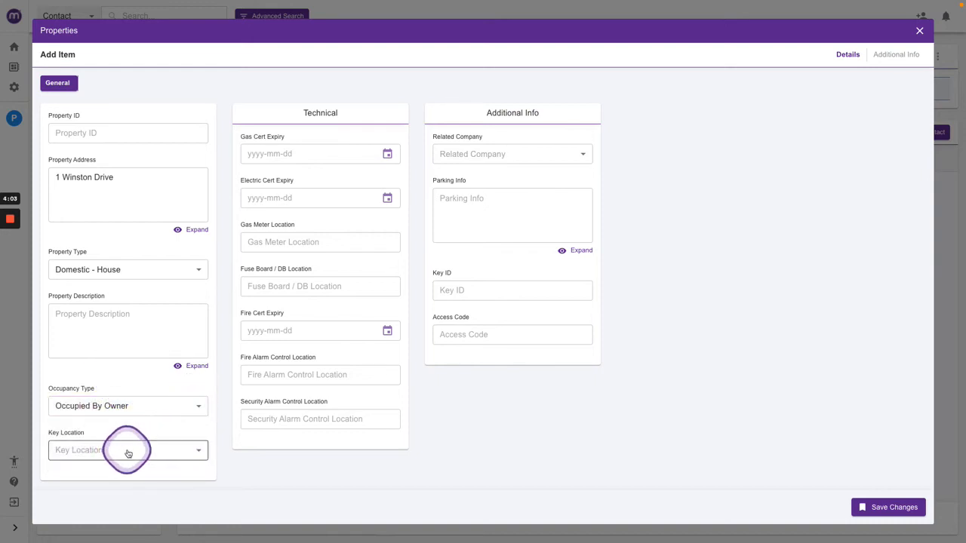
left_click(81, 487)
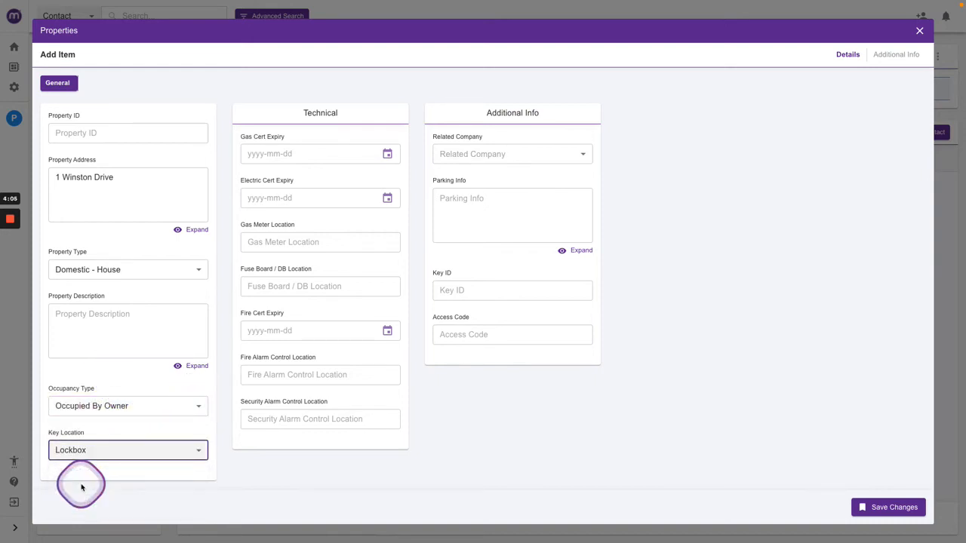
left_click(479, 287)
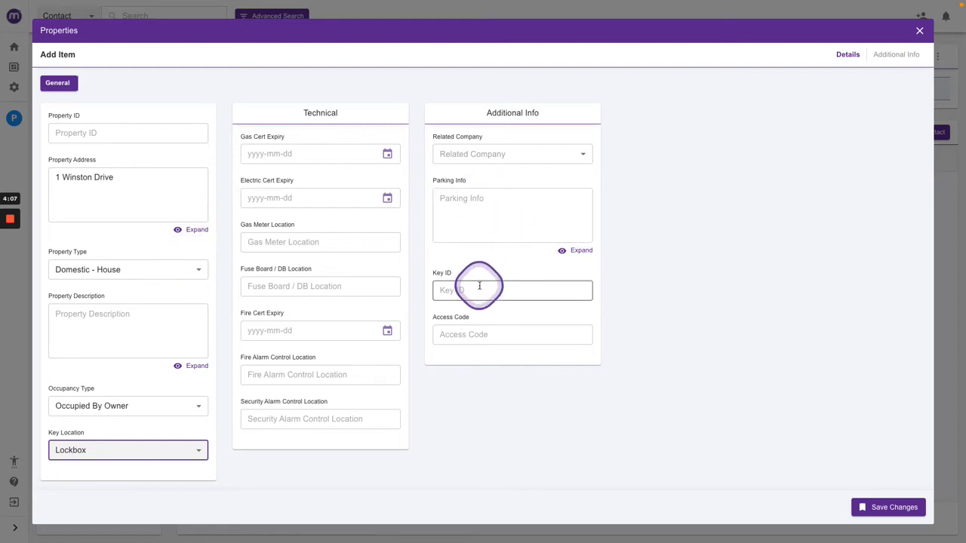
left_click(482, 339)
left_click(476, 259)
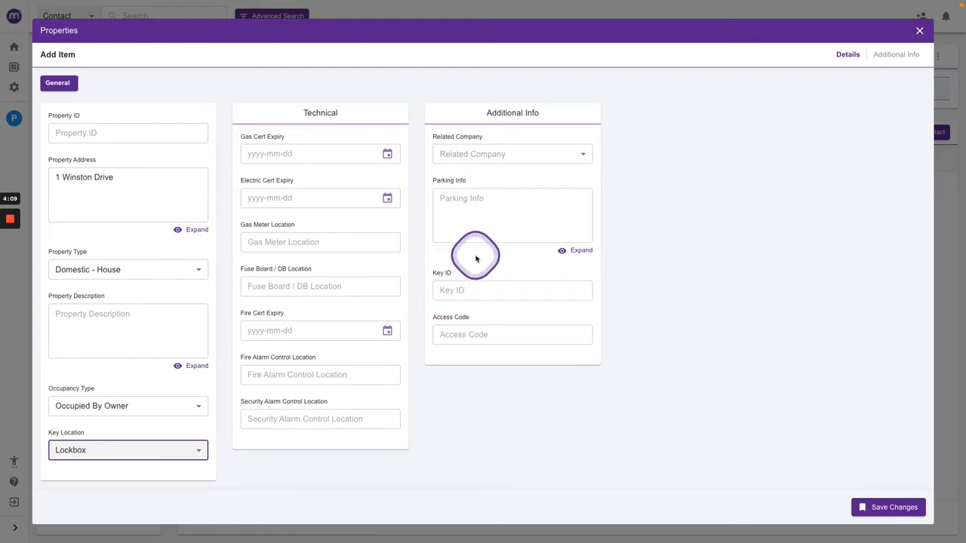
left_click(348, 182)
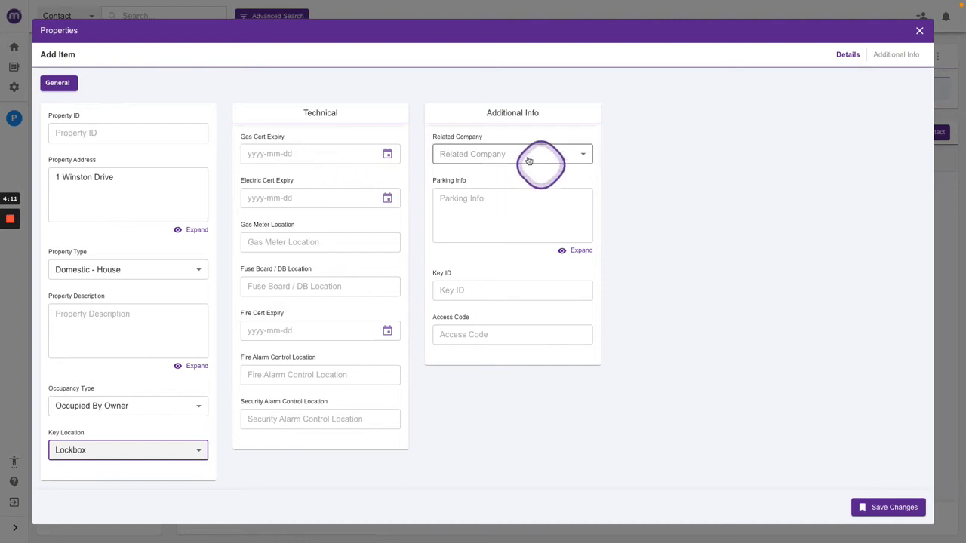
left_click(502, 155)
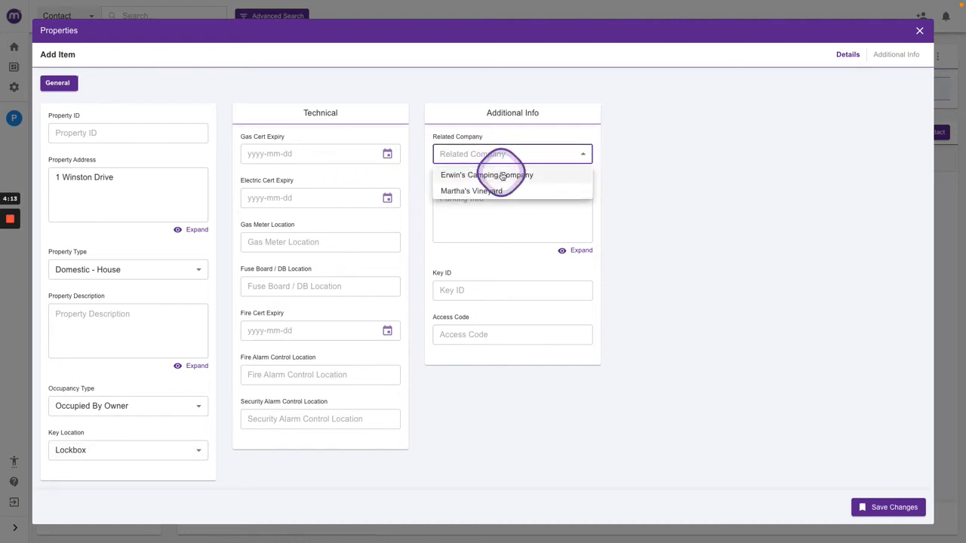
left_click(503, 176)
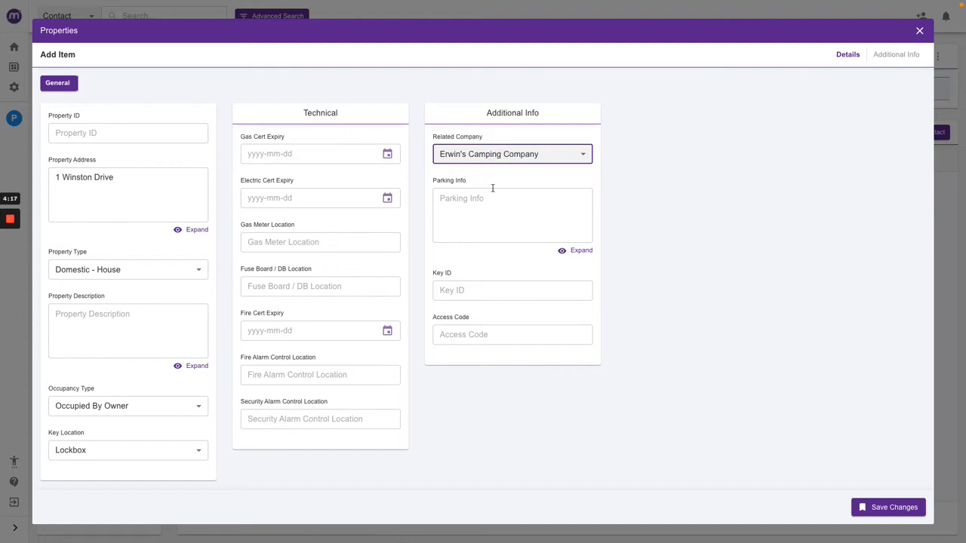
Check the contact's relationship role options on the property's additional info page and save the new property.
left_click(879, 56)
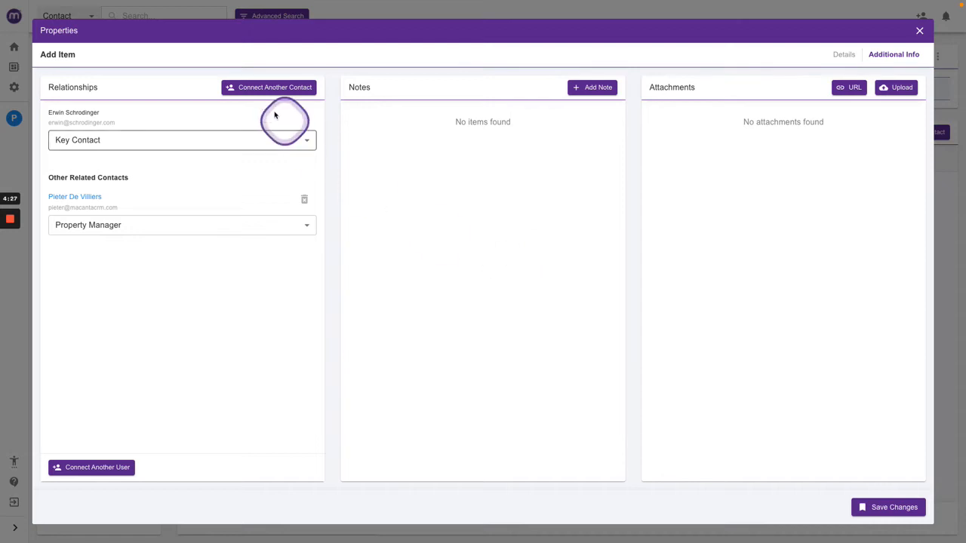
left_click(306, 139)
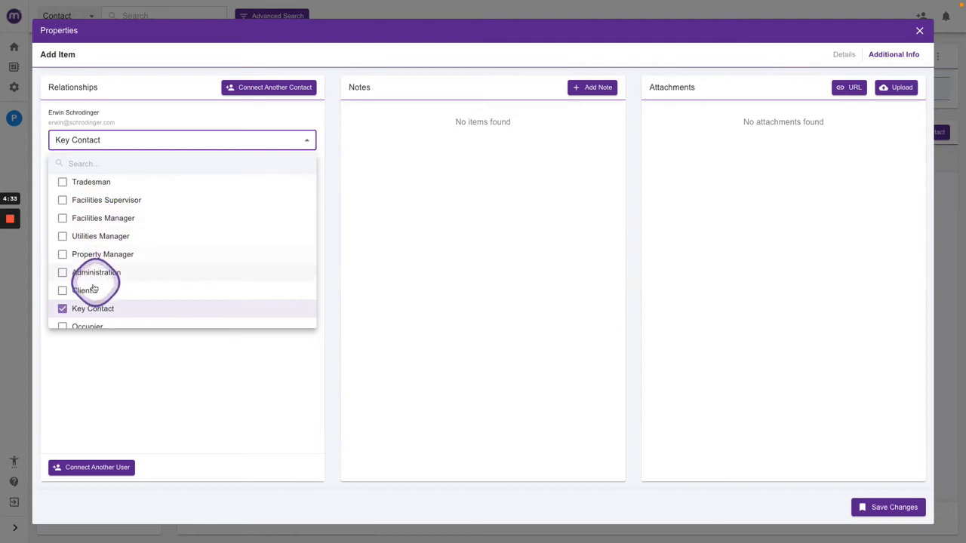
scroll(113, 273, "down", 1)
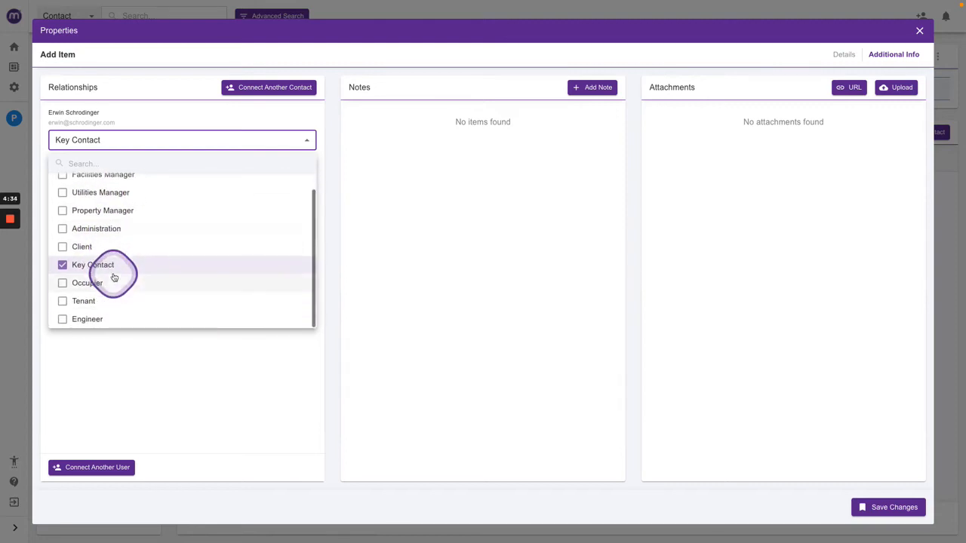
left_click(215, 366)
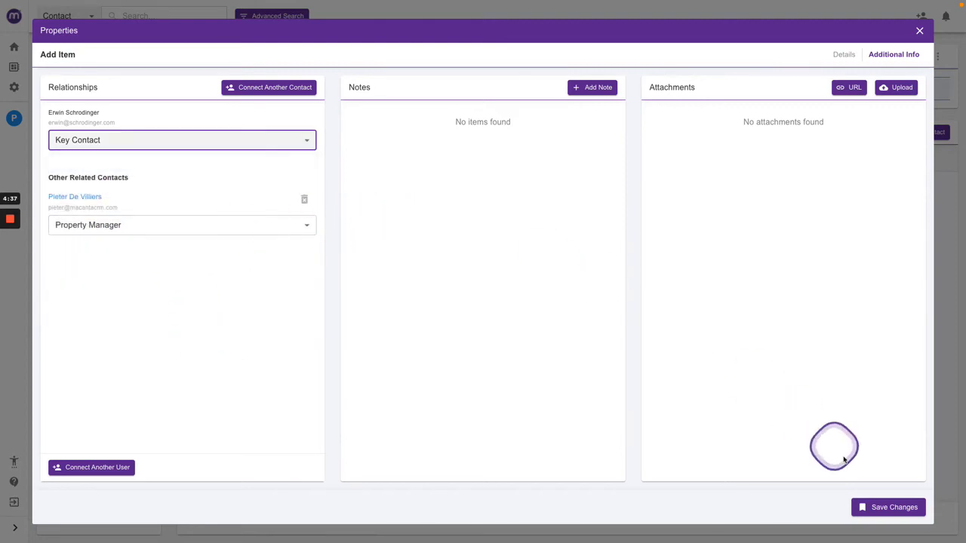
left_click(885, 508)
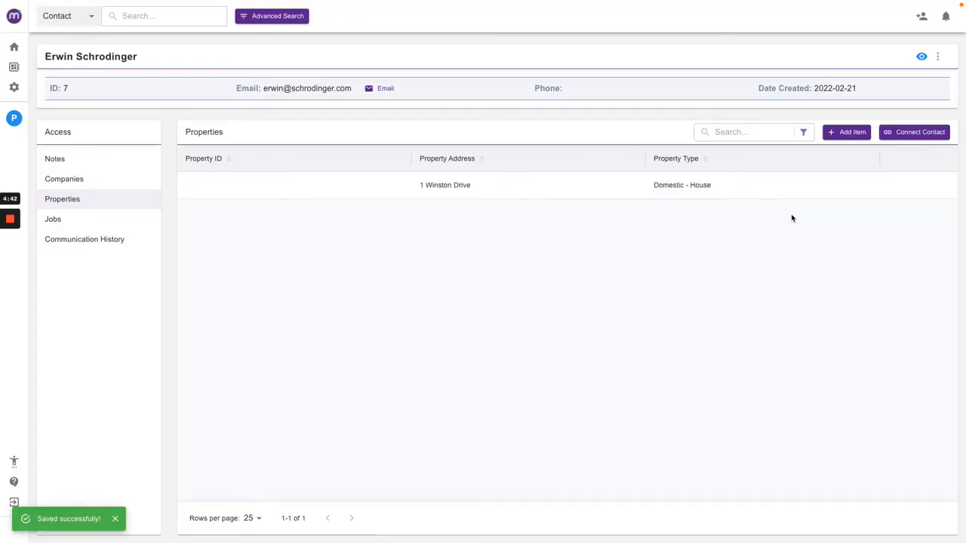
Open the Erwin's Camping Company details and the linked property from the notification, then close both windows.
left_click(83, 180)
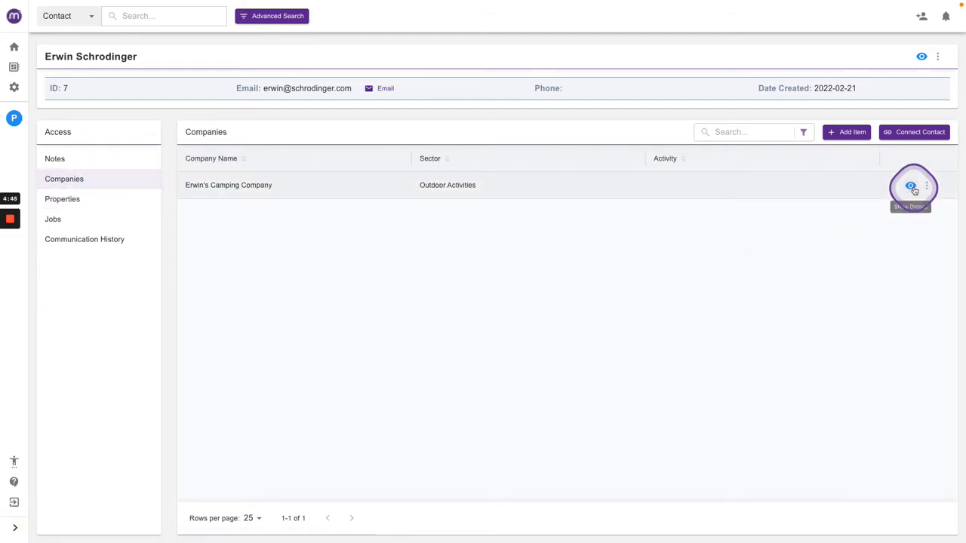
left_click(910, 188)
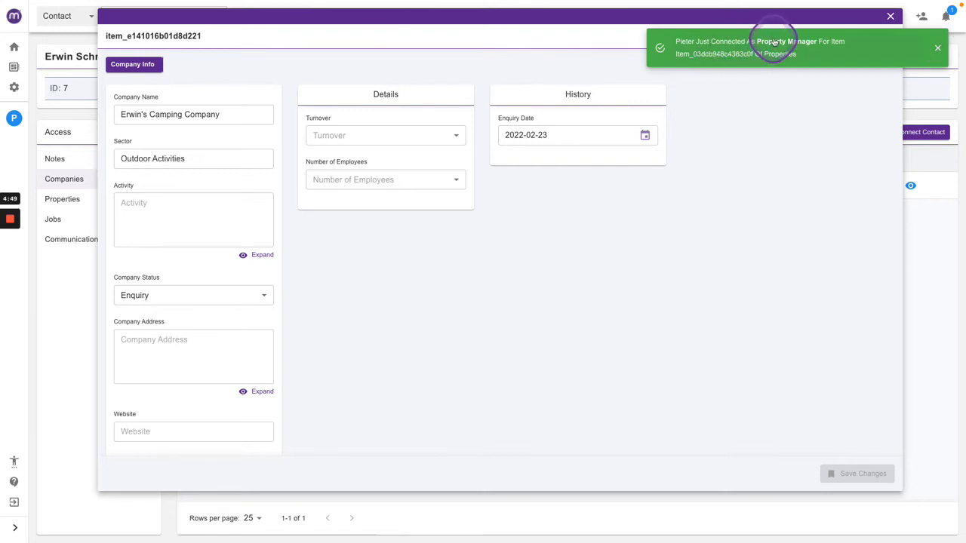
left_click(756, 42)
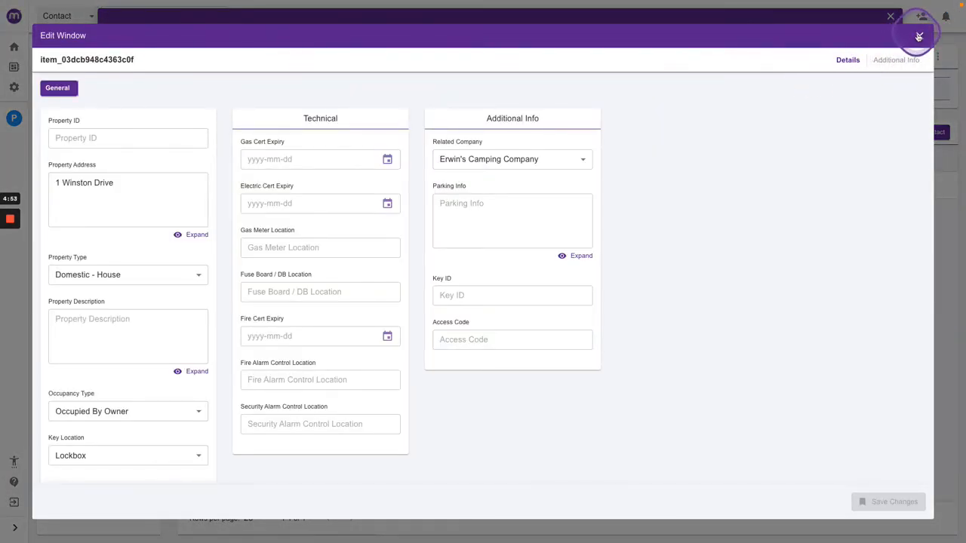
left_click(919, 36)
left_click(890, 15)
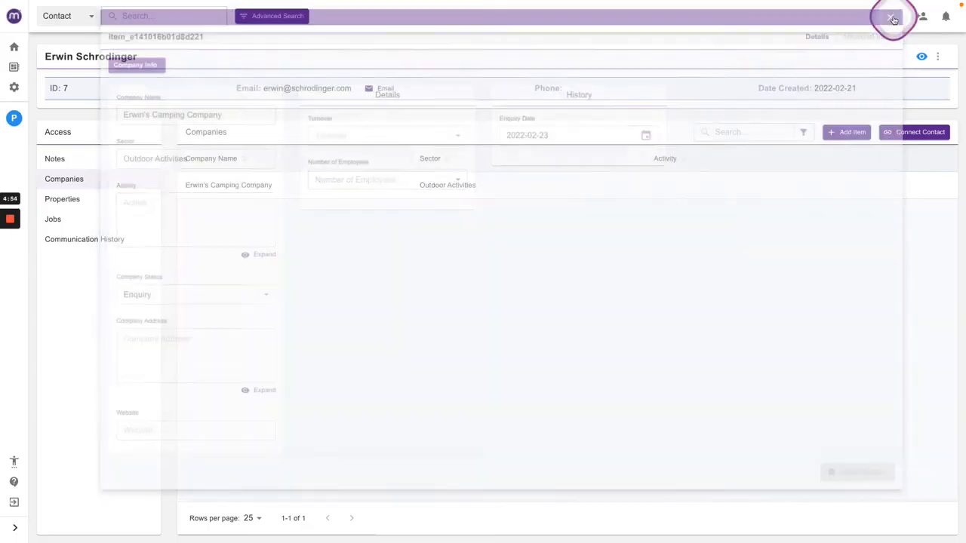
left_click(103, 199)
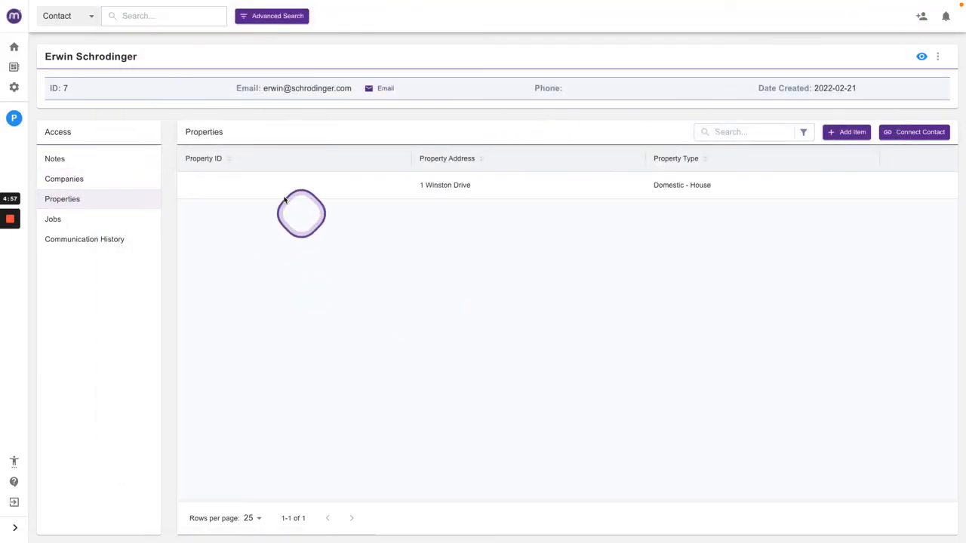
left_click(927, 187)
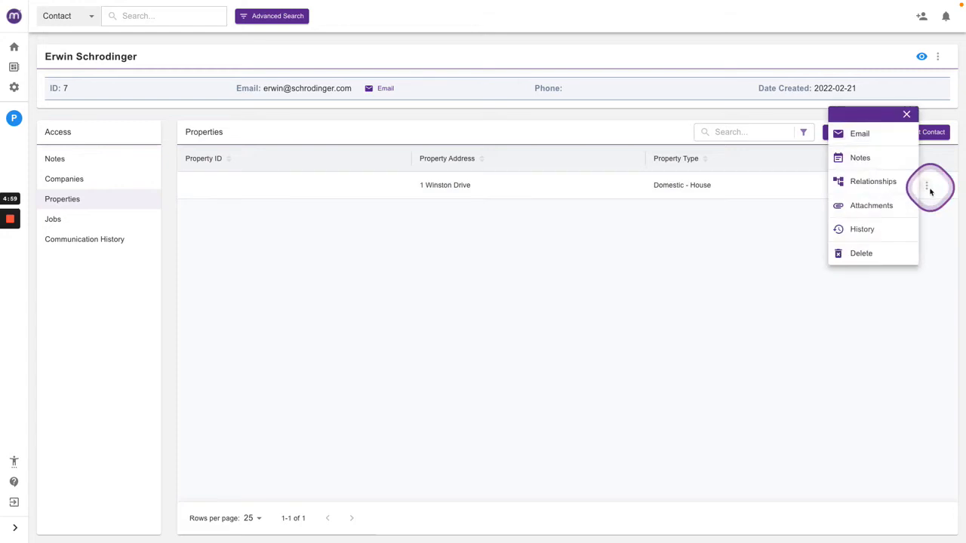
left_click(861, 229)
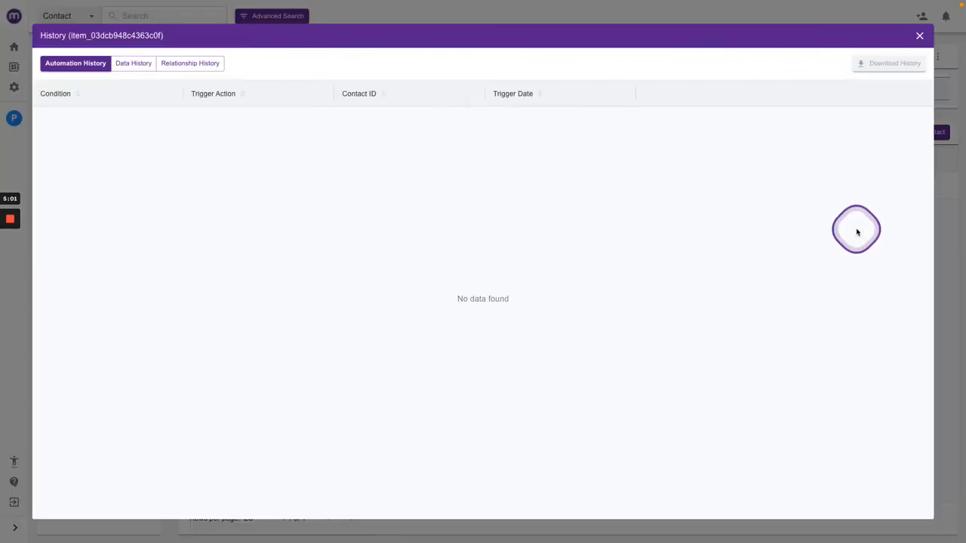
left_click(136, 63)
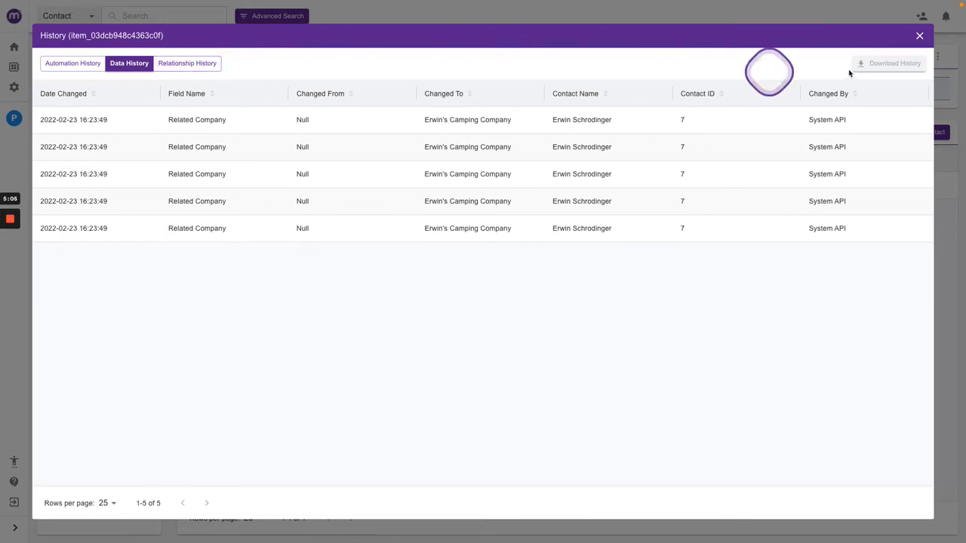
left_click(919, 36)
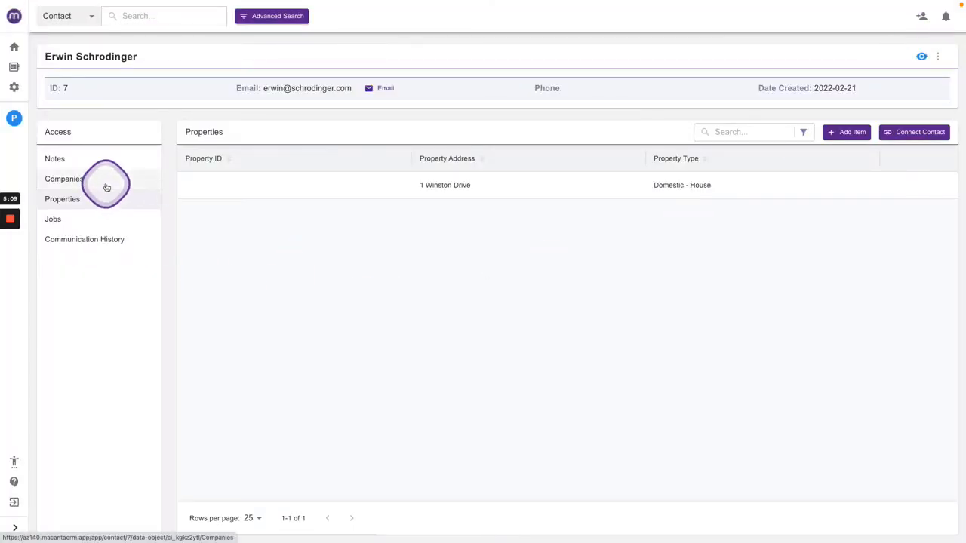
Open the dashboard's Owner Occupied Properties widget and examine its listed property.
left_click(13, 47)
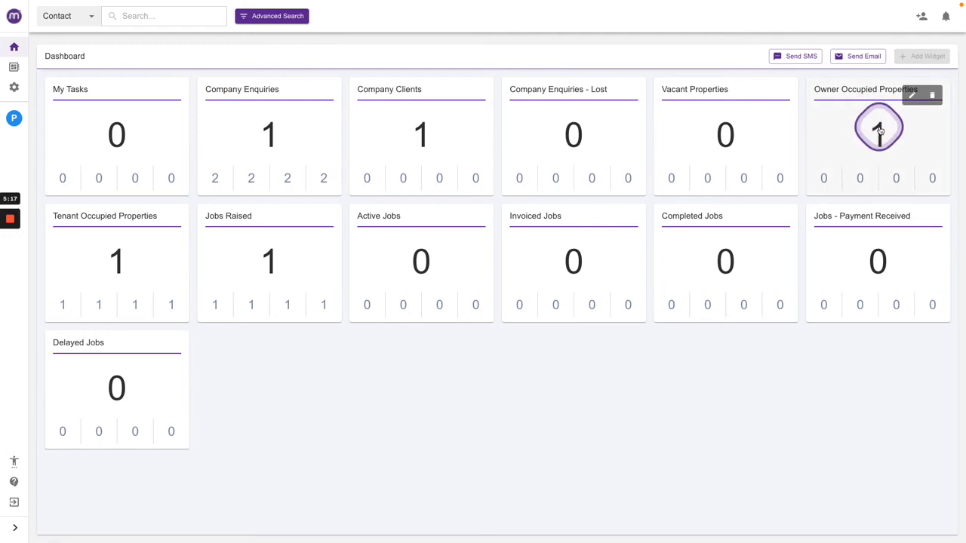
left_click(879, 130)
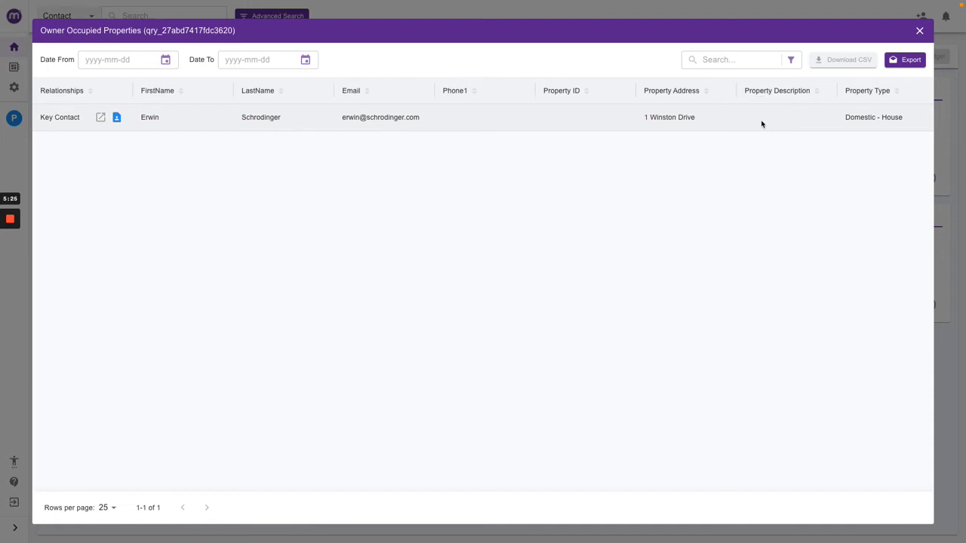
left_click(722, 210)
left_click(696, 170)
left_click(774, 155)
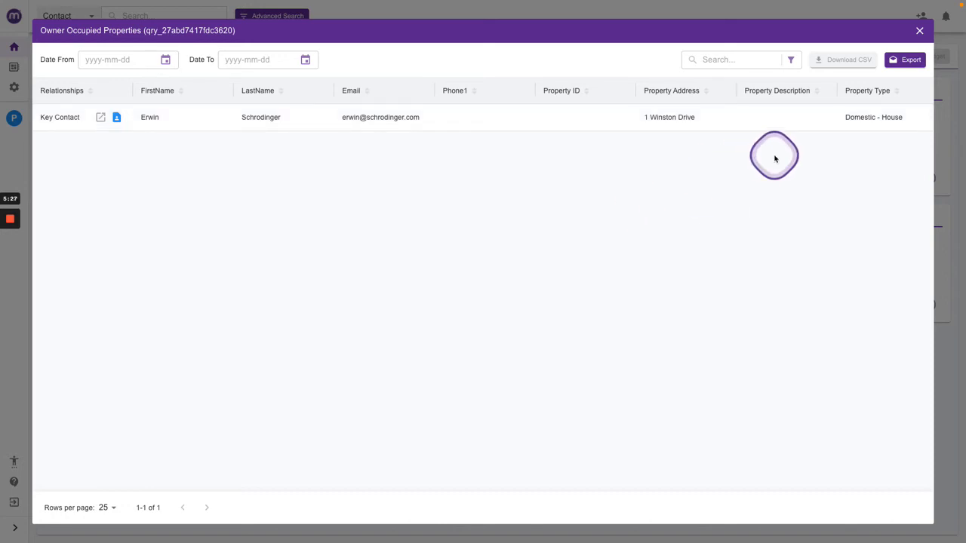
left_click(902, 42)
left_click(919, 31)
Open the Tenant Occupied Properties widget and view the listed property's relationships.
left_click(97, 257)
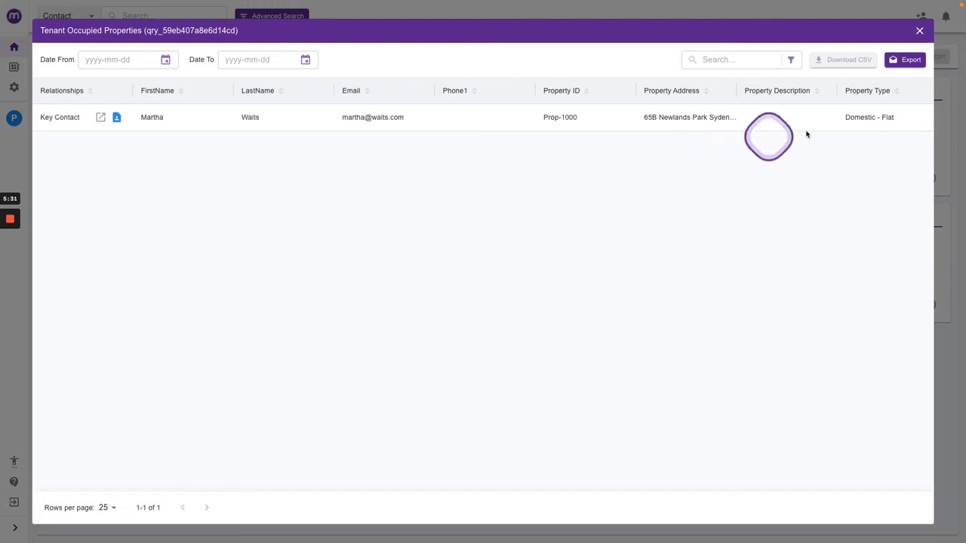
scroll(794, 126, "right", 4)
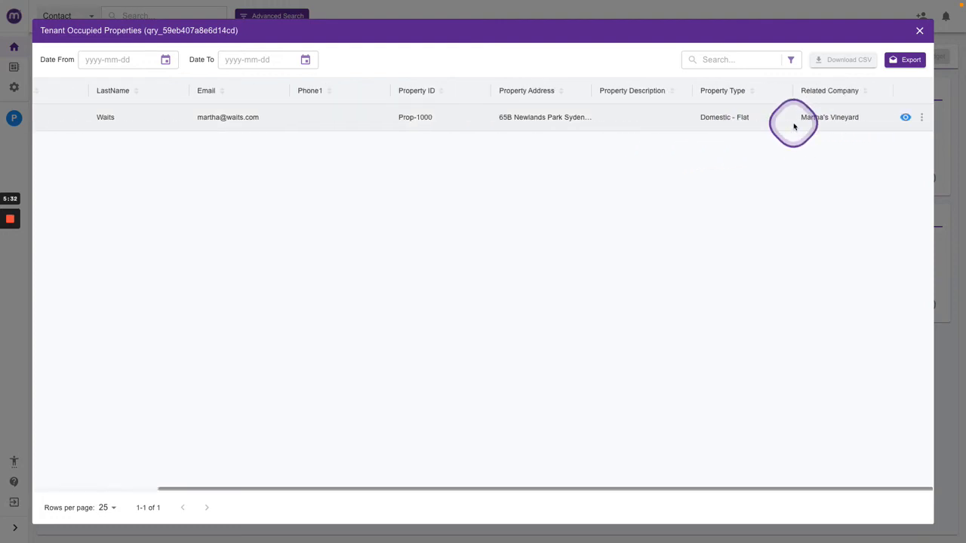
left_click(921, 117)
left_click(866, 113)
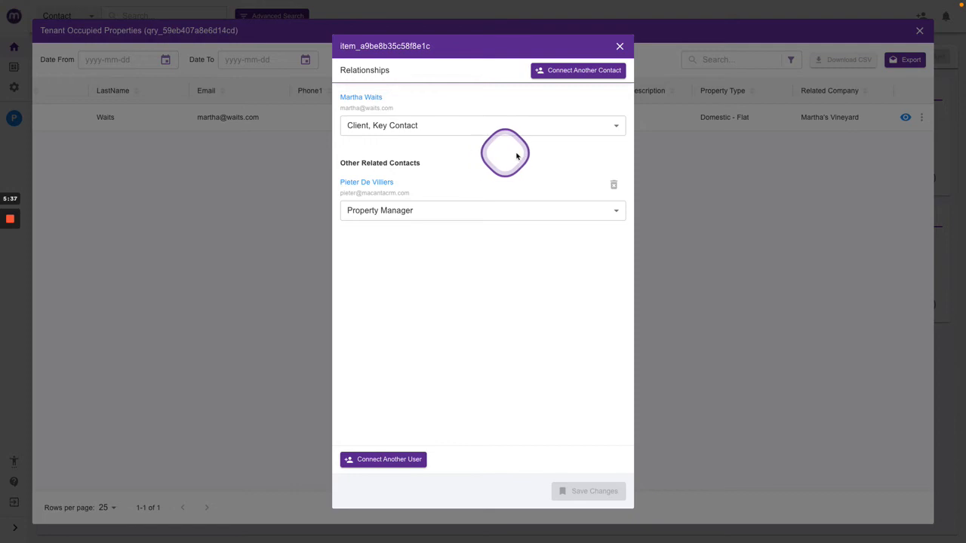
left_click(619, 46)
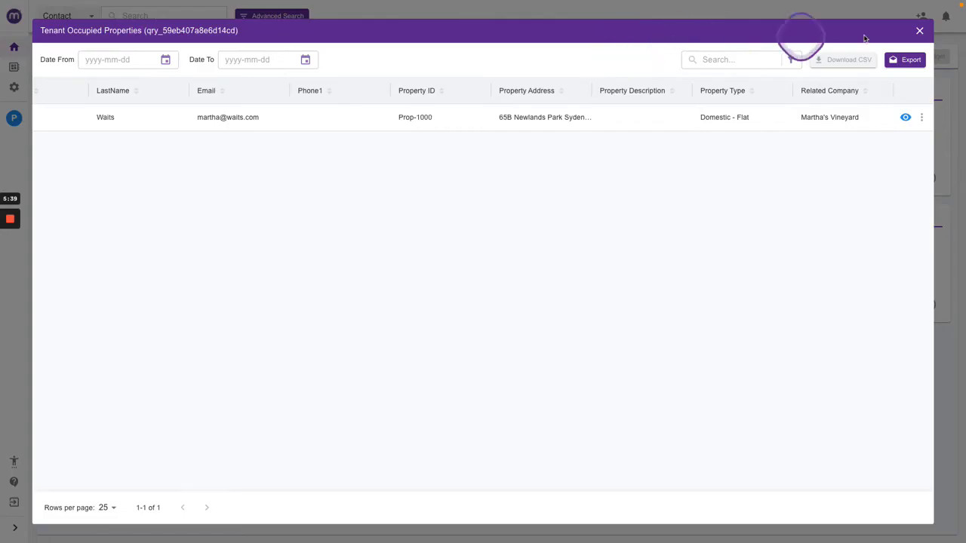
left_click(920, 31)
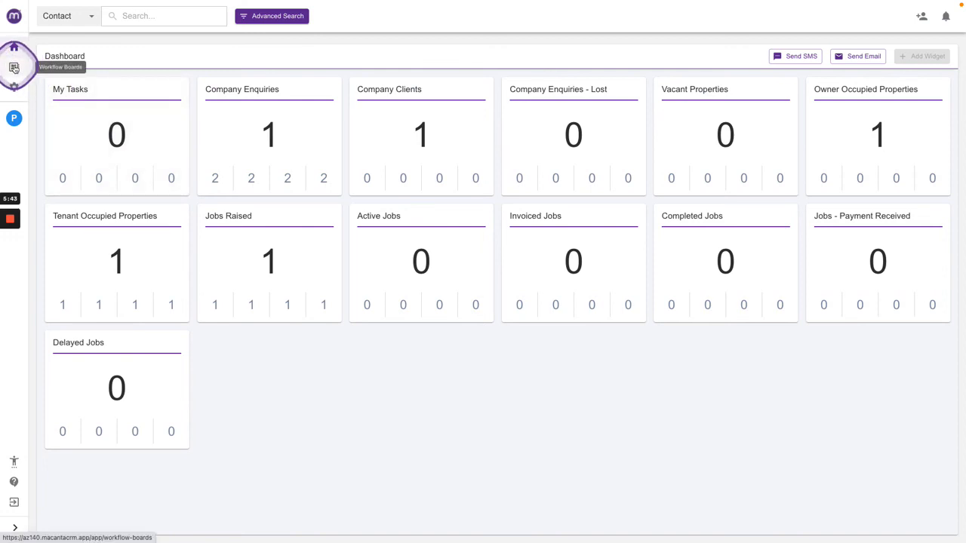
left_click(14, 118)
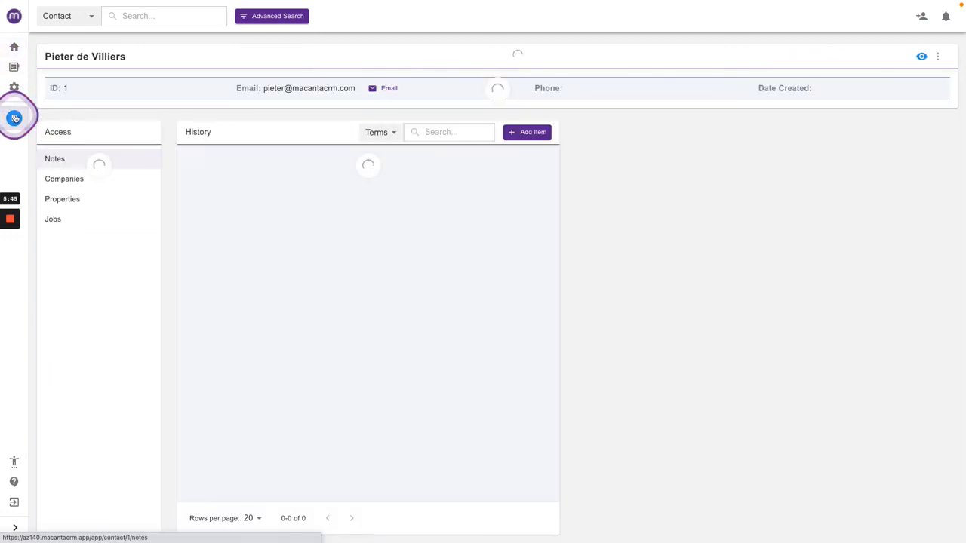
left_click(61, 199)
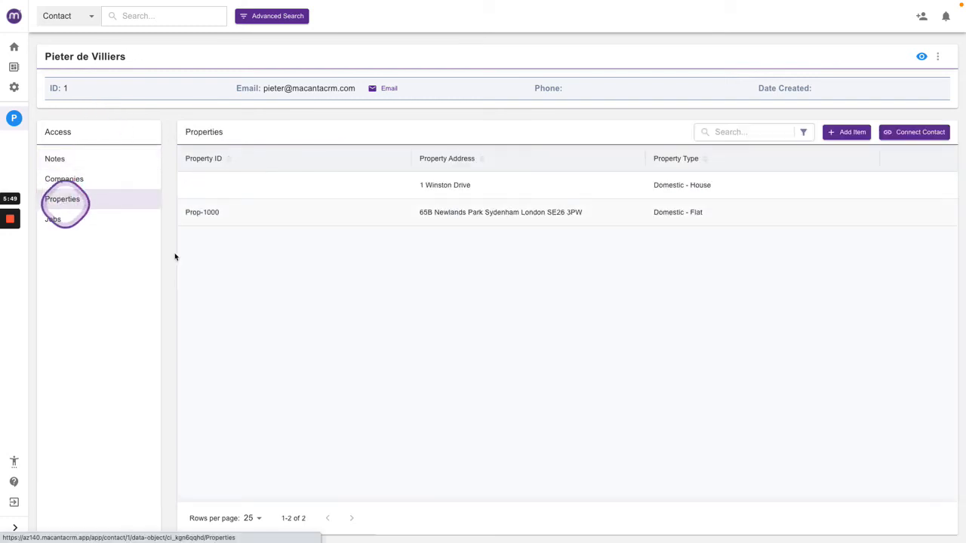
left_click(283, 185)
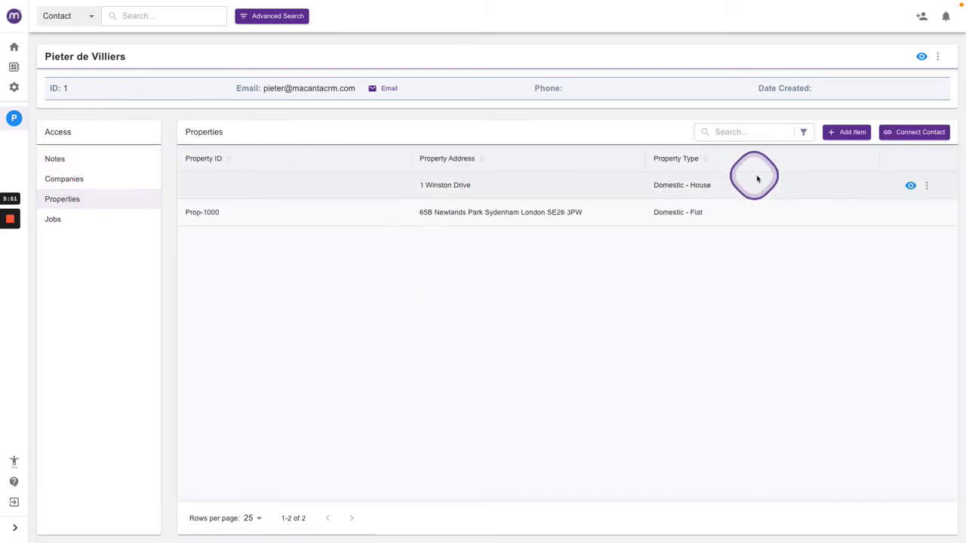
left_click(910, 187)
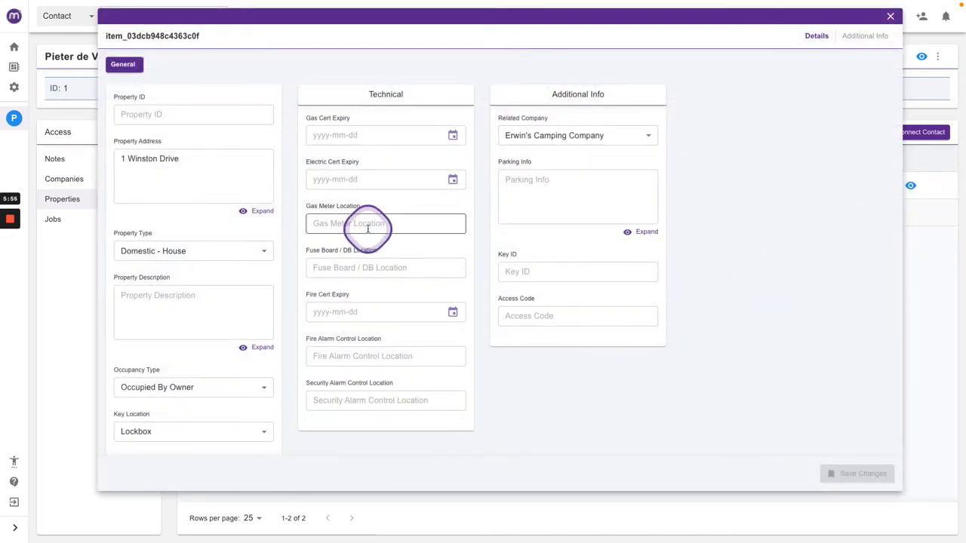
scroll(189, 257, "down", 1)
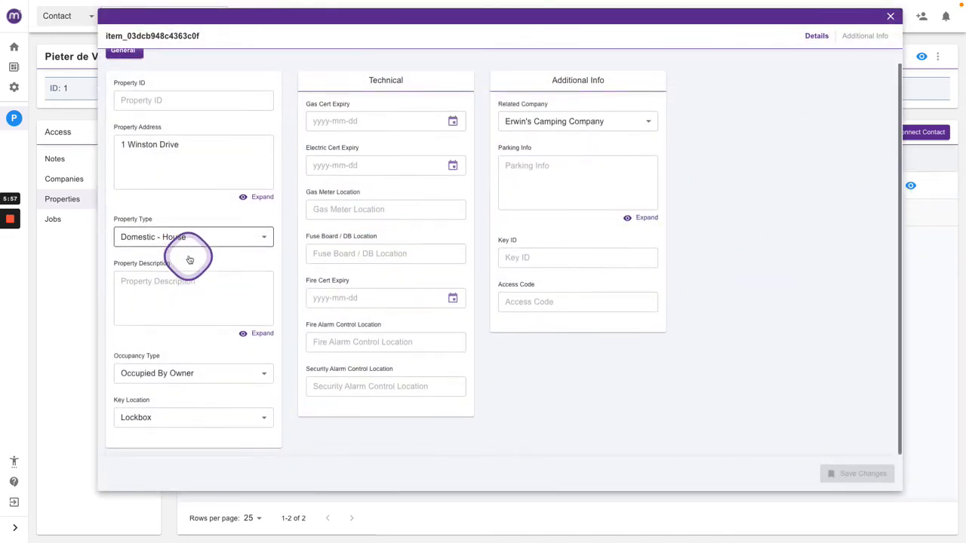
left_click(148, 285)
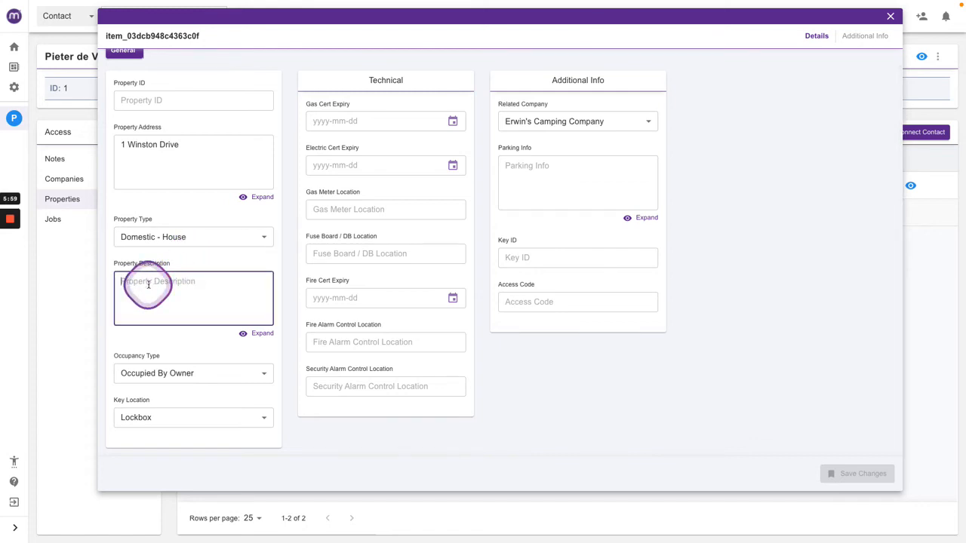
type("4 Bedroom Semi-Detatched")
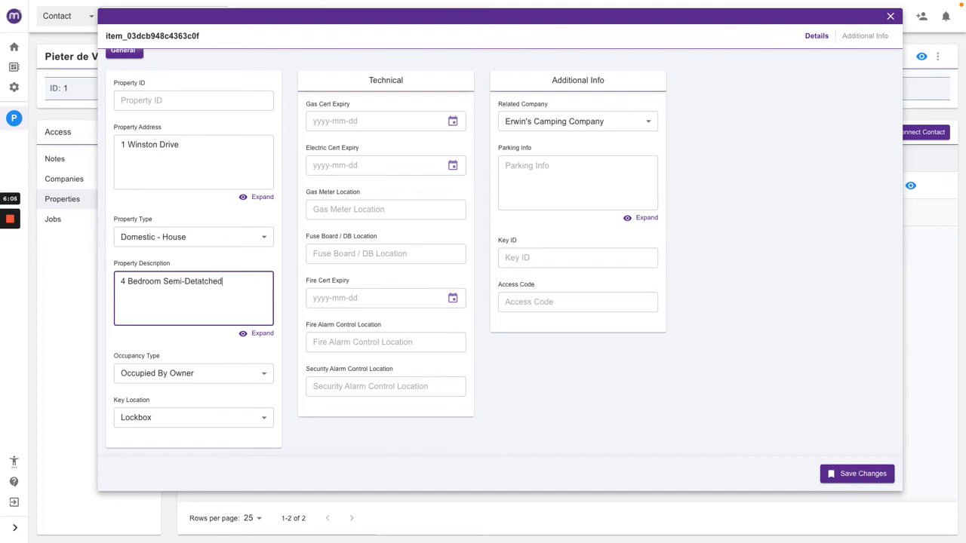
left_click(856, 474)
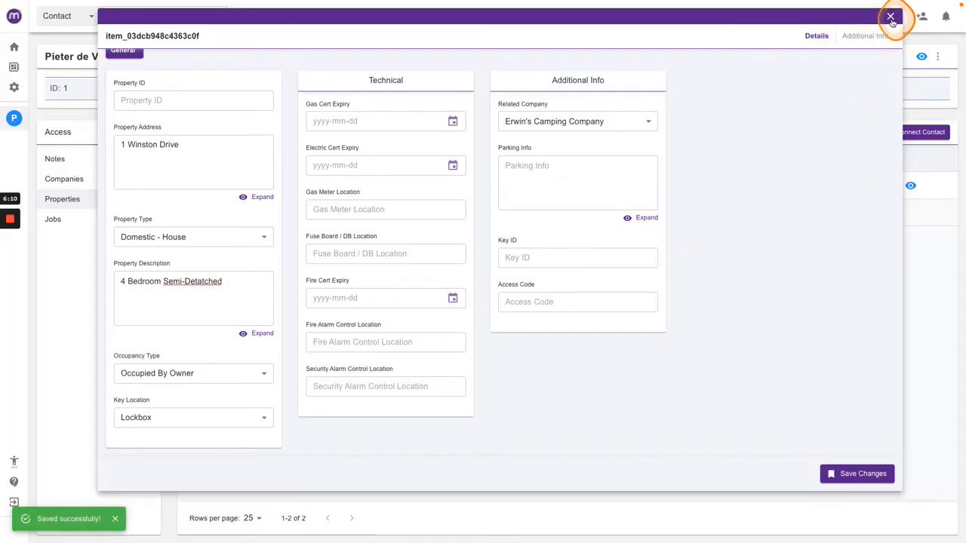
left_click(890, 17)
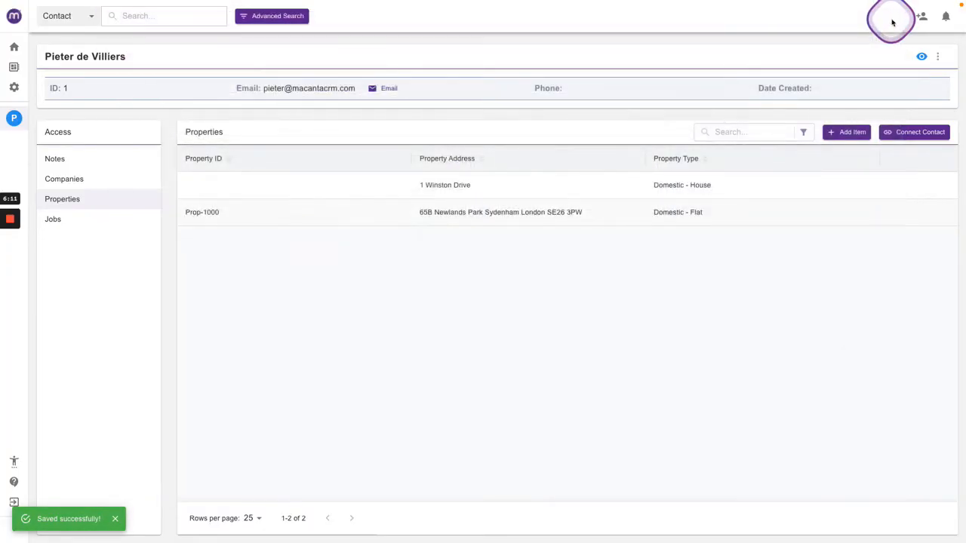
left_click(931, 188)
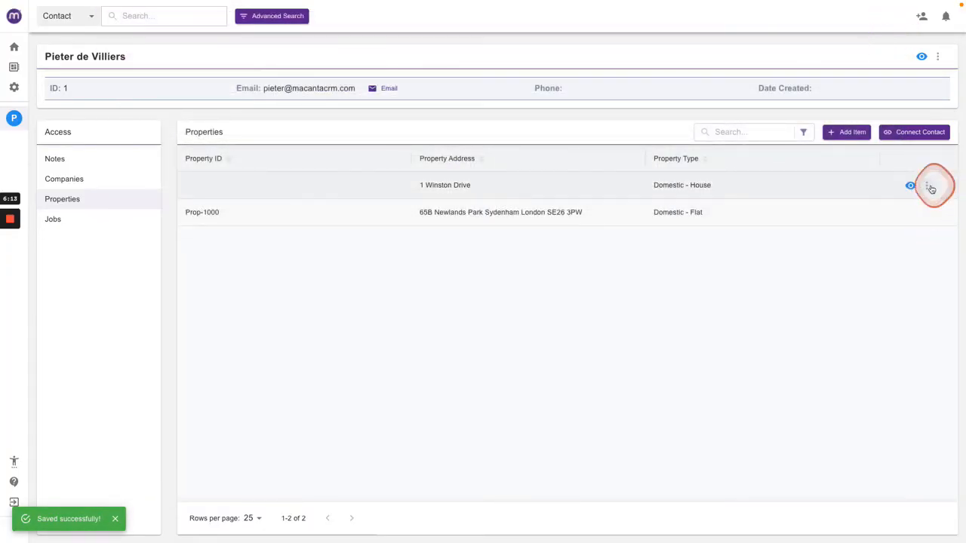
left_click(871, 234)
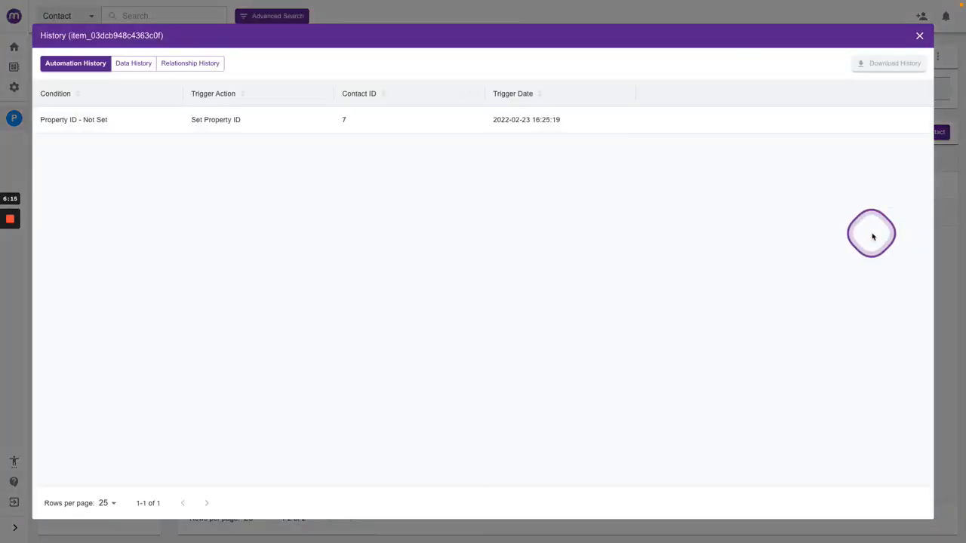
left_click(919, 36)
left_click(68, 180)
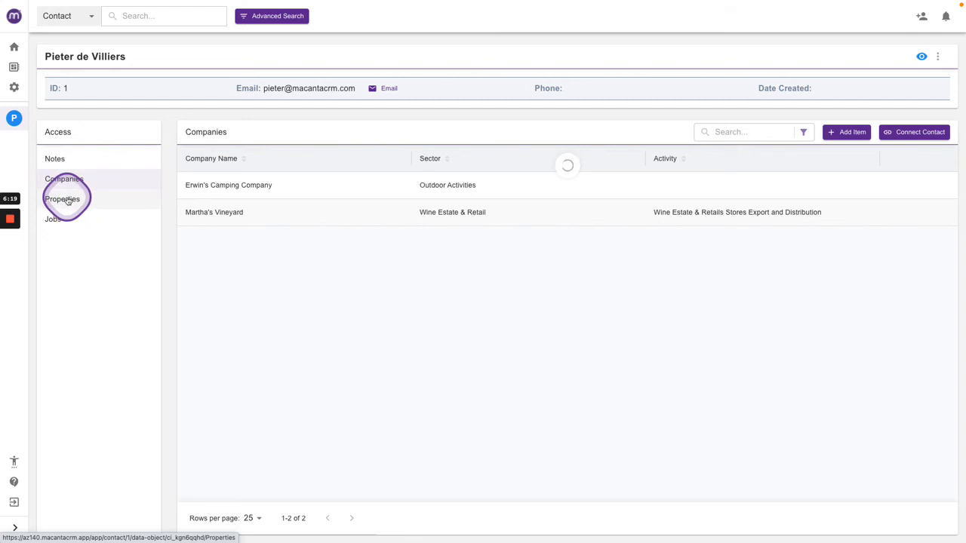
left_click(68, 200)
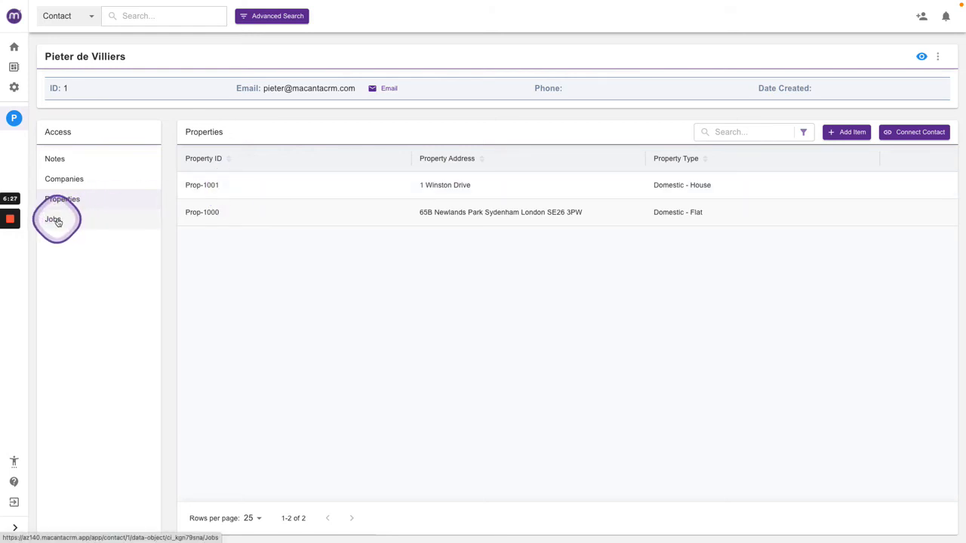
Search for and open the other contact's jobs list.
left_click(153, 16)
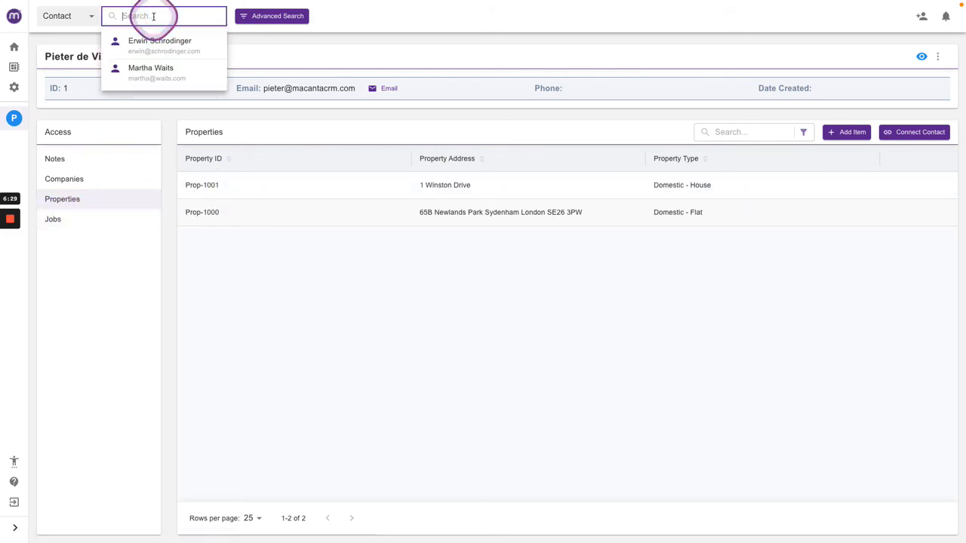
left_click(146, 44)
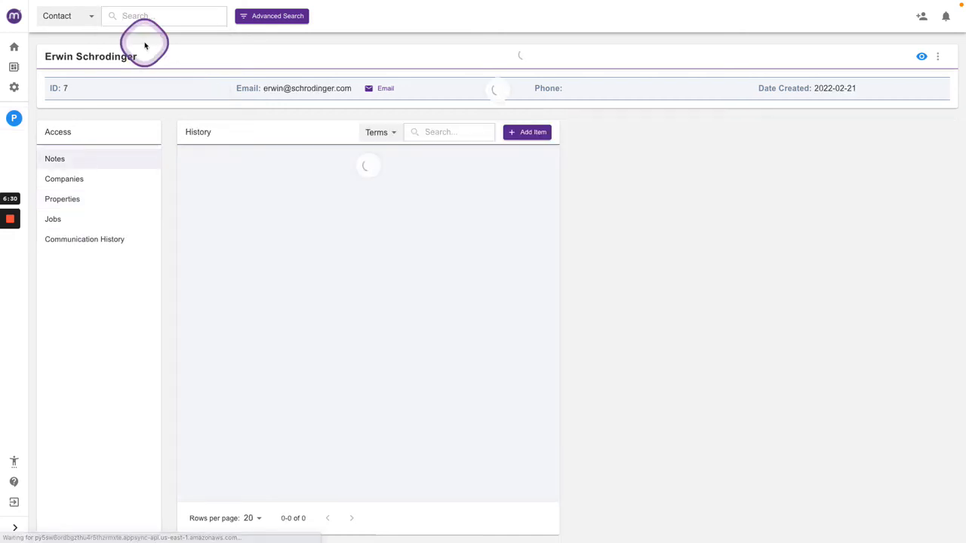
left_click(55, 219)
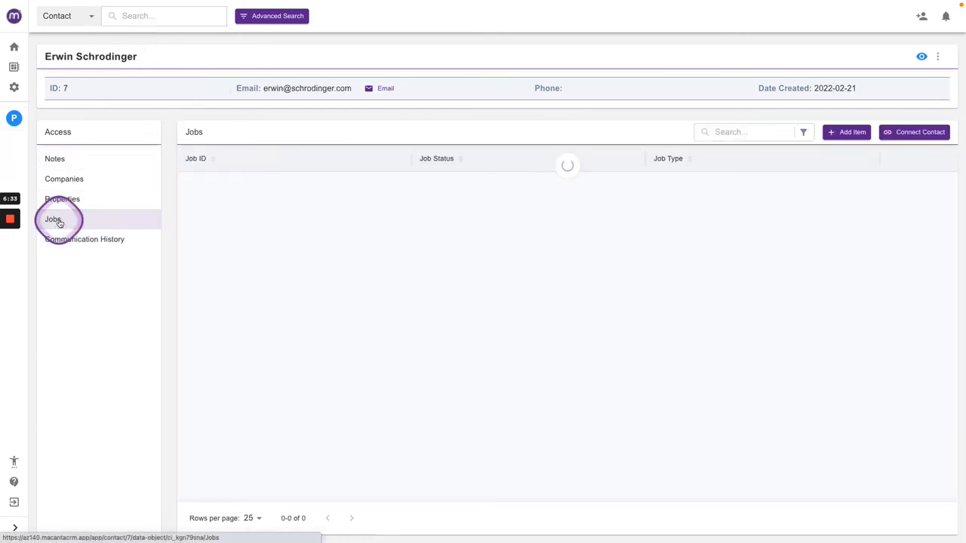
Add a new job with status Job Raised and job type Call-Out.
left_click(846, 132)
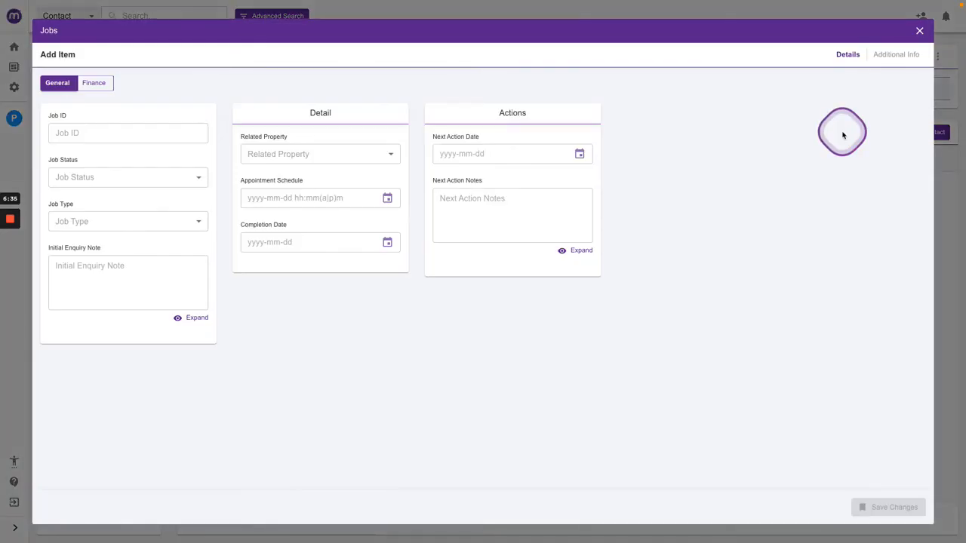
left_click(149, 178)
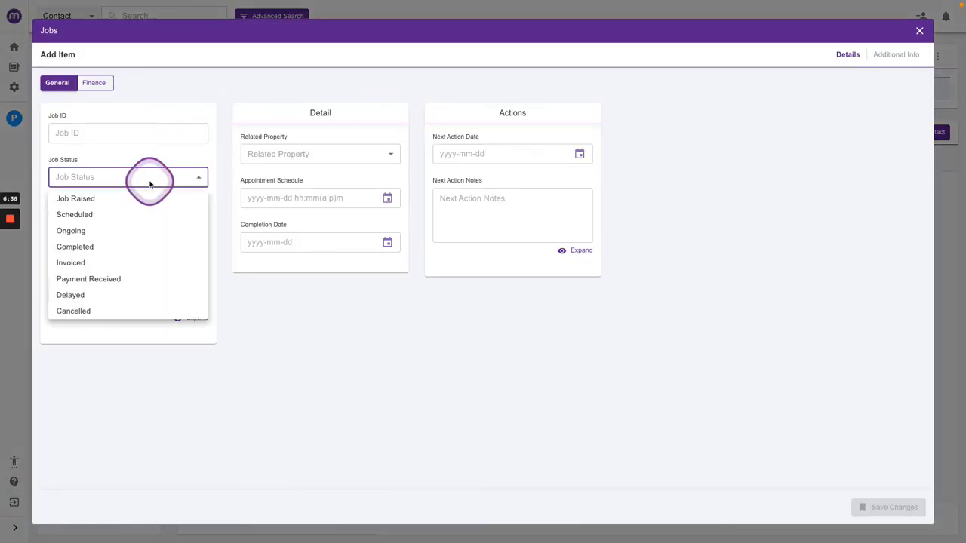
left_click(86, 201)
left_click(124, 220)
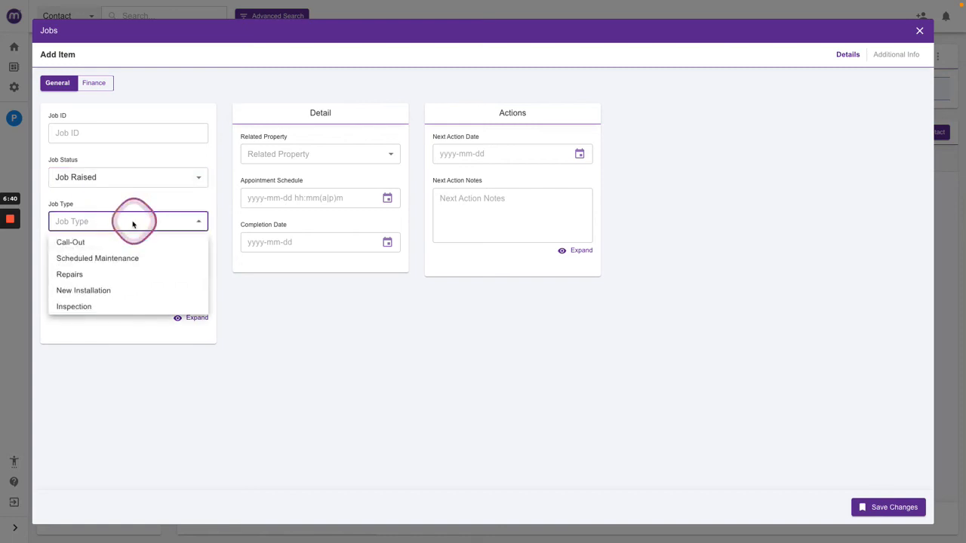
left_click(85, 243)
Enter the initial enquiry note Leaking from Bathroom Ceiling and set the related property to Prop-1001.
left_click(78, 267)
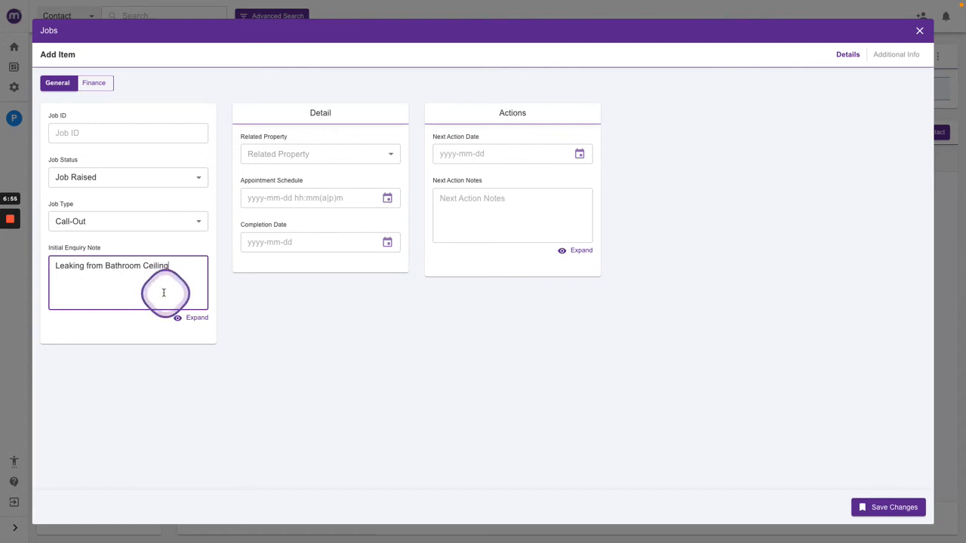
left_click(307, 155)
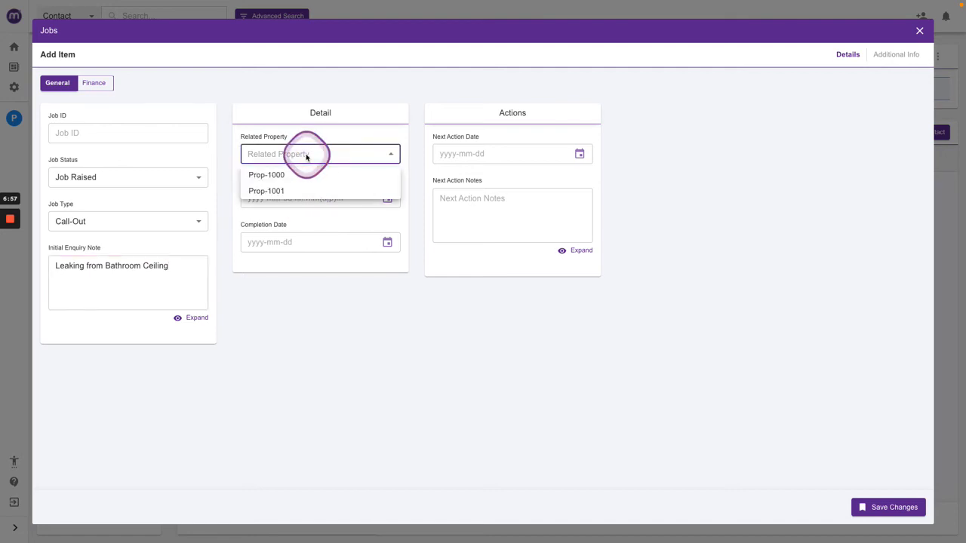
left_click(275, 191)
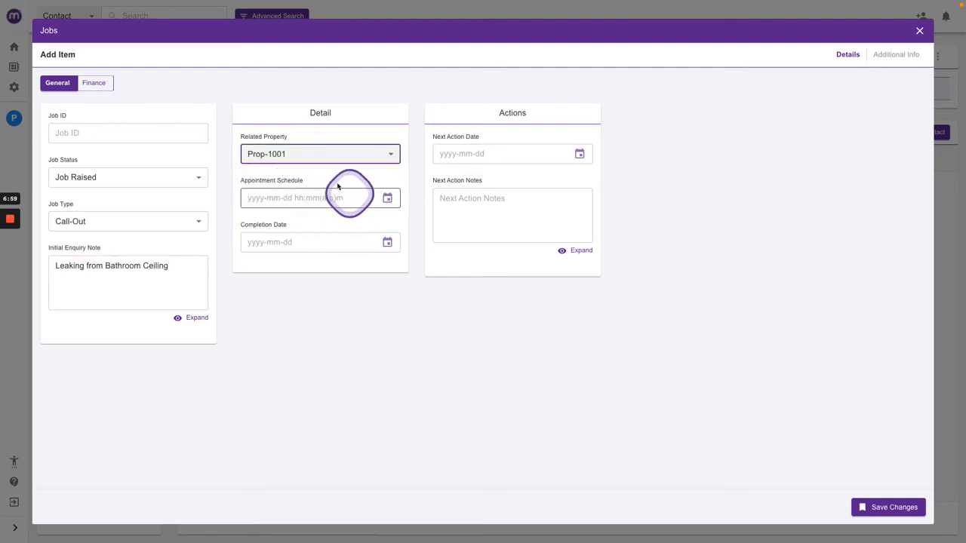
left_click(185, 177)
left_click(80, 216)
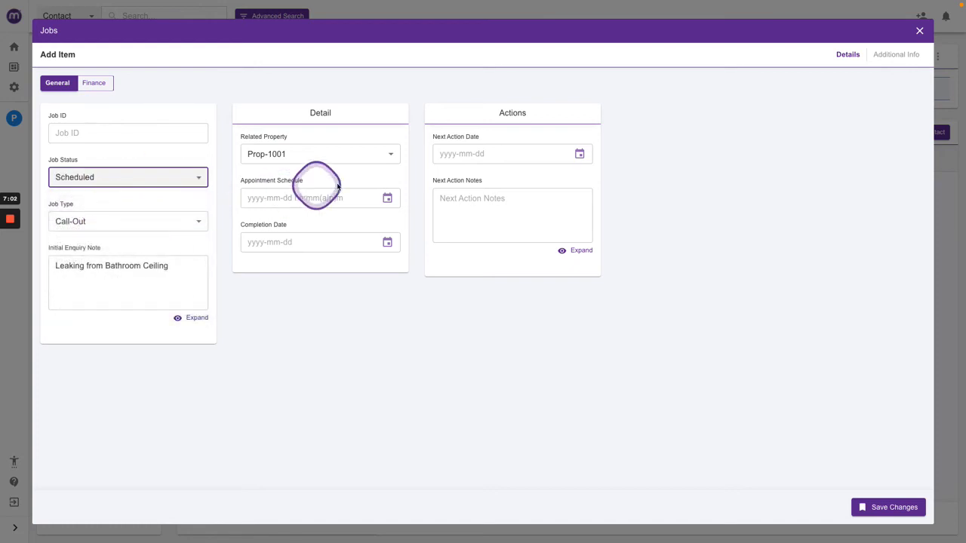
left_click(387, 197)
left_click(300, 332)
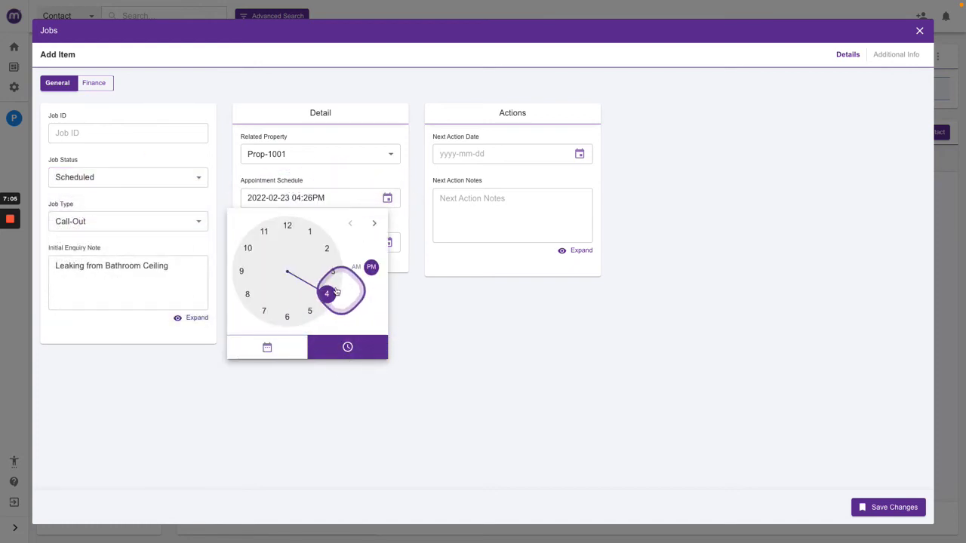
left_click(326, 294)
left_click(303, 316)
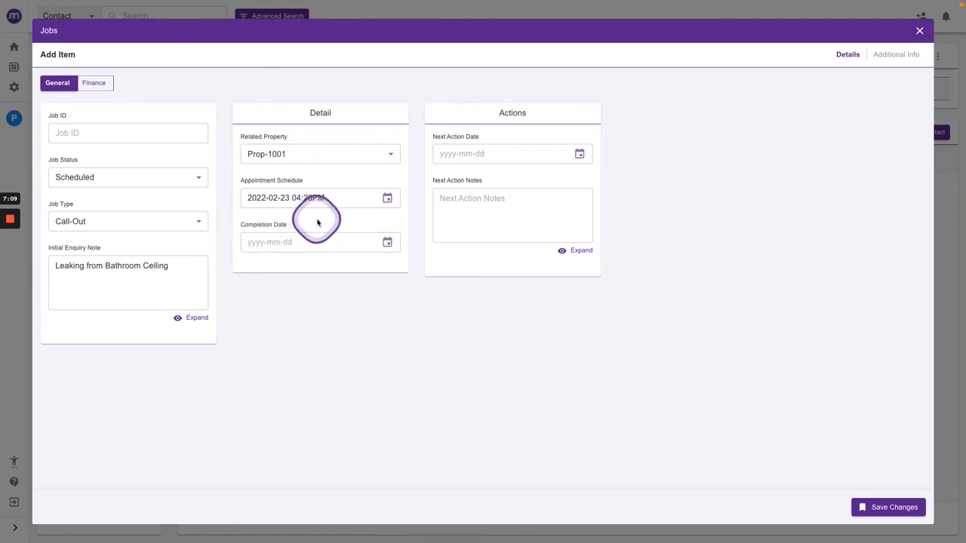
Connect another contact to the job with the Tradesman relationship, then save the new job.
left_click(894, 55)
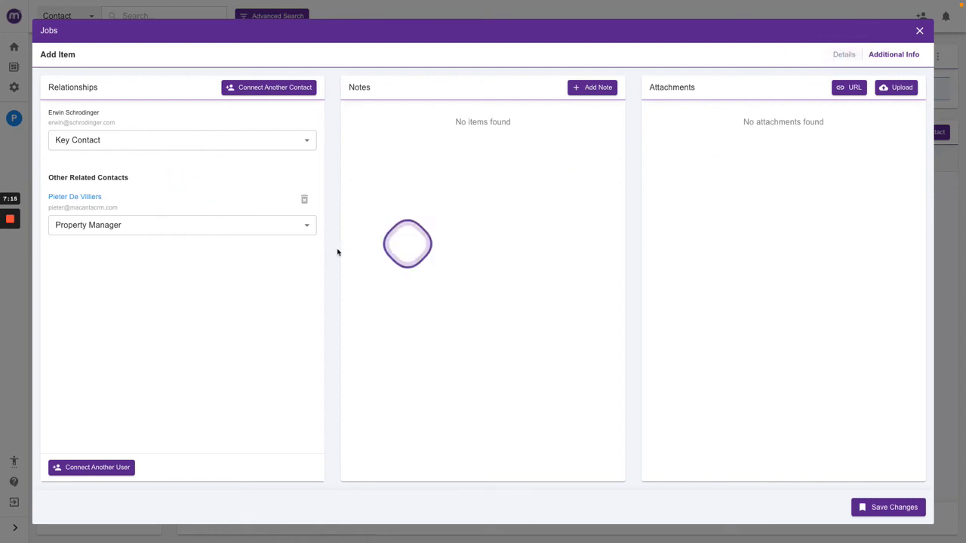
left_click(260, 89)
left_click(296, 96)
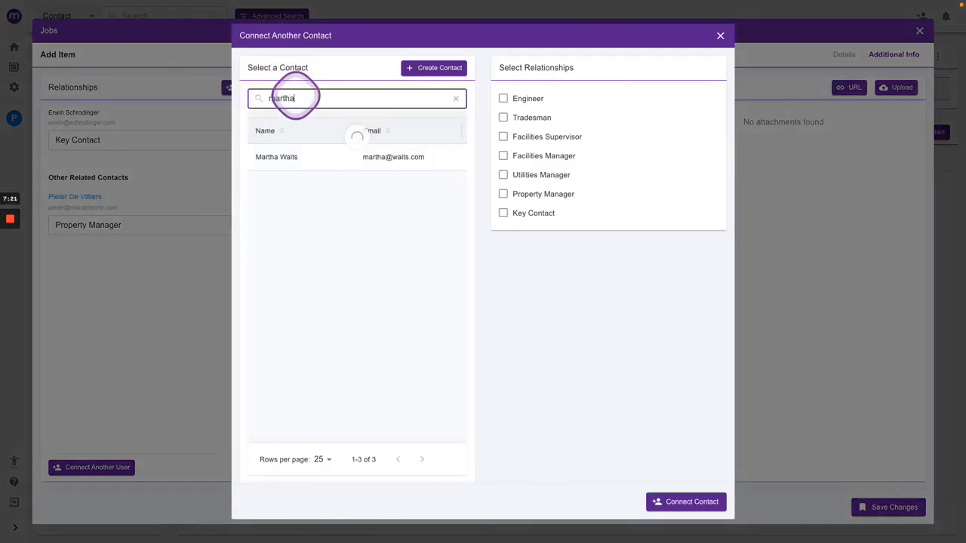
left_click(291, 157)
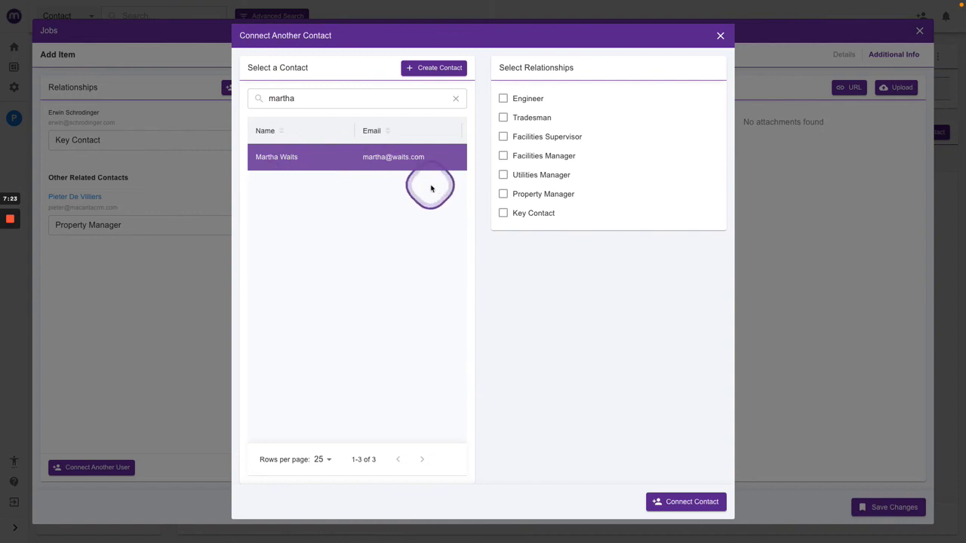
left_click(519, 119)
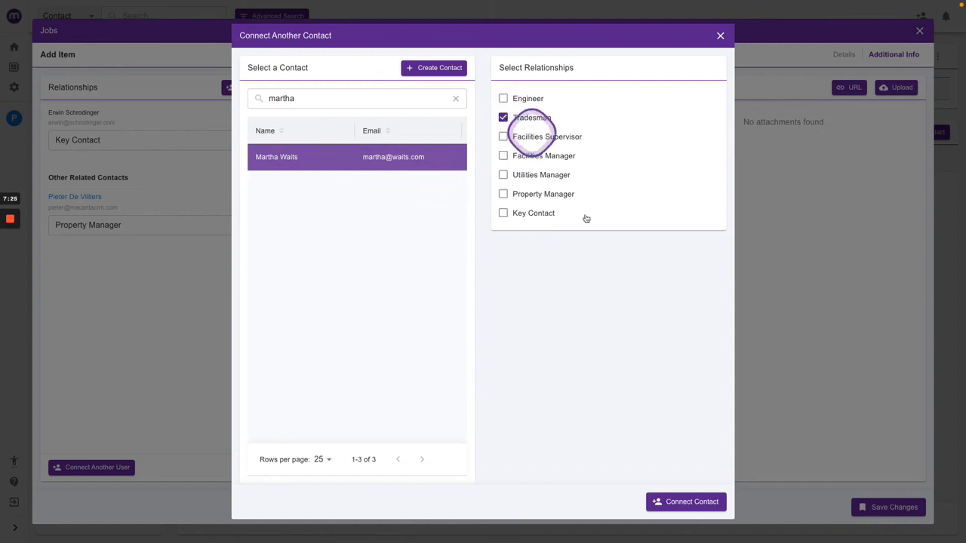
left_click(680, 504)
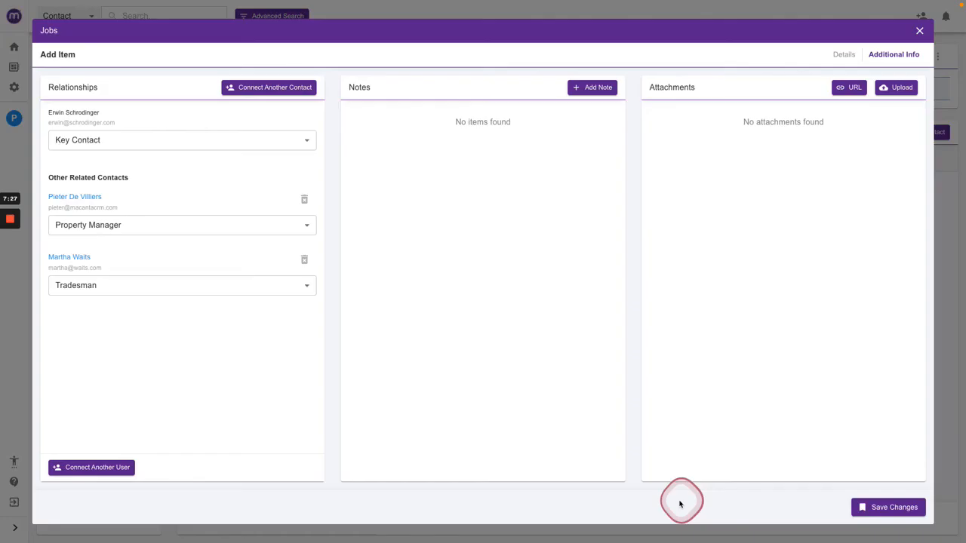
left_click(865, 506)
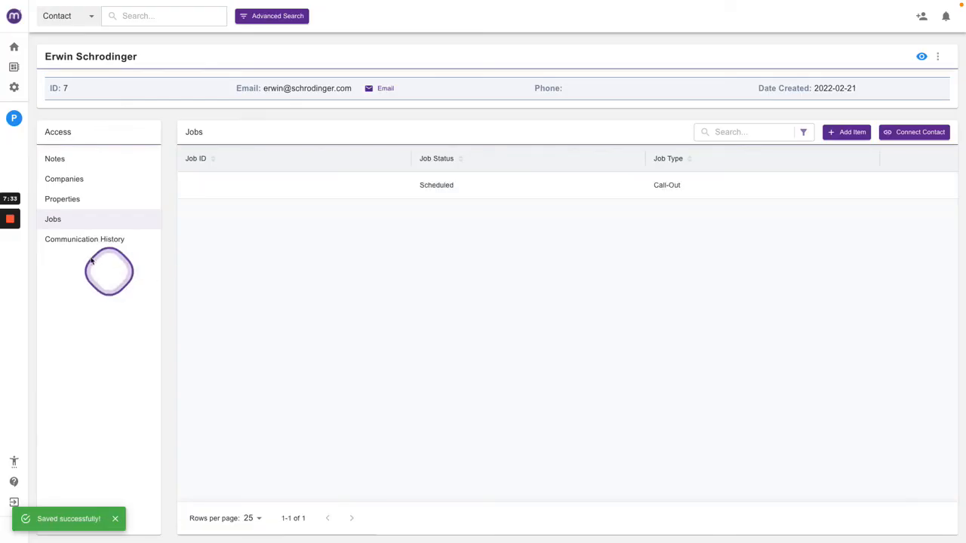
Review the contact's properties and jobs lists and the new job's relationships.
left_click(71, 202)
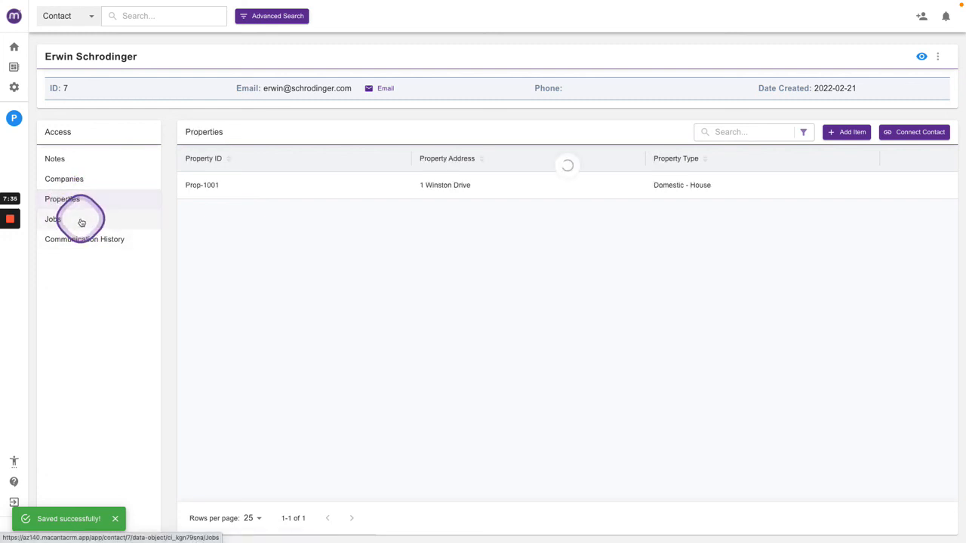
left_click(79, 219)
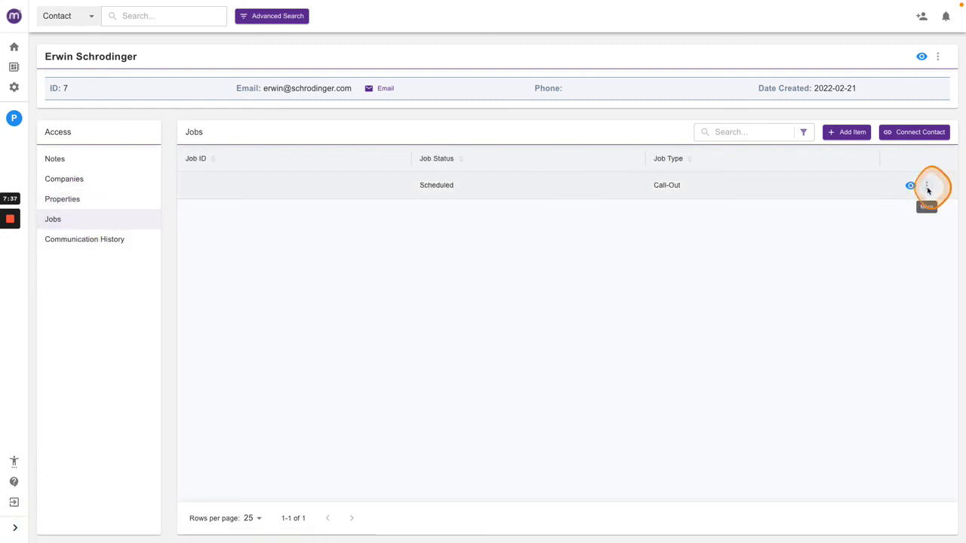
left_click(927, 186)
left_click(877, 183)
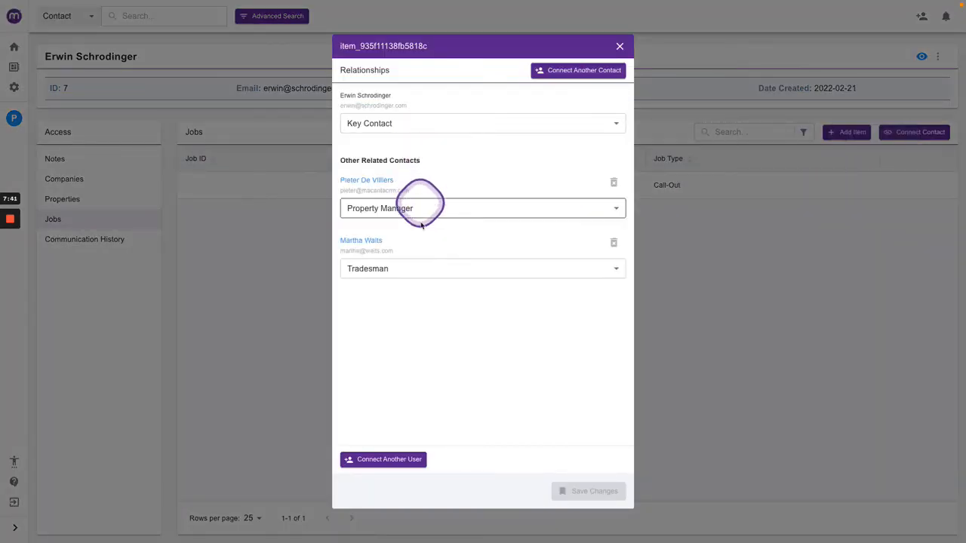
left_click(614, 50)
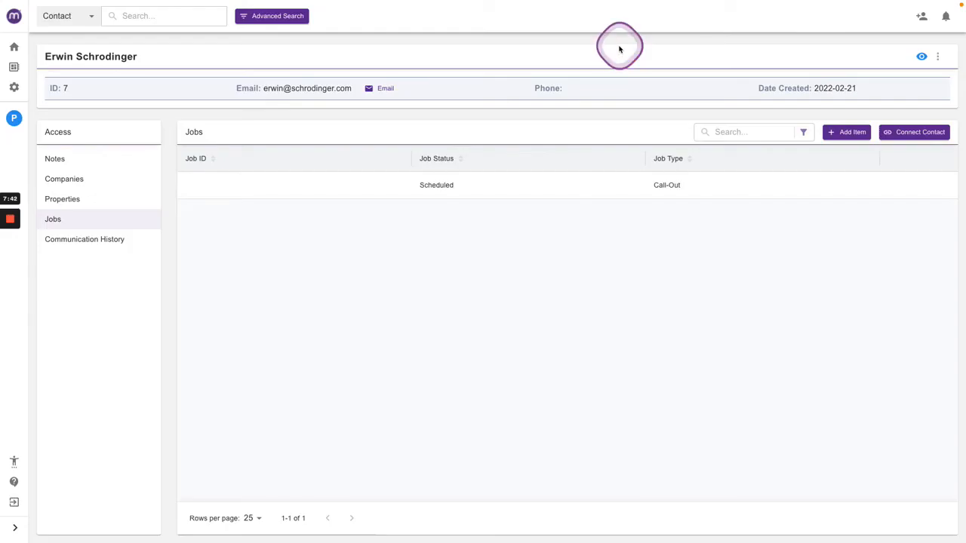
Open the dashboard's Active Jobs list and review the job's columns and relationships.
left_click(13, 48)
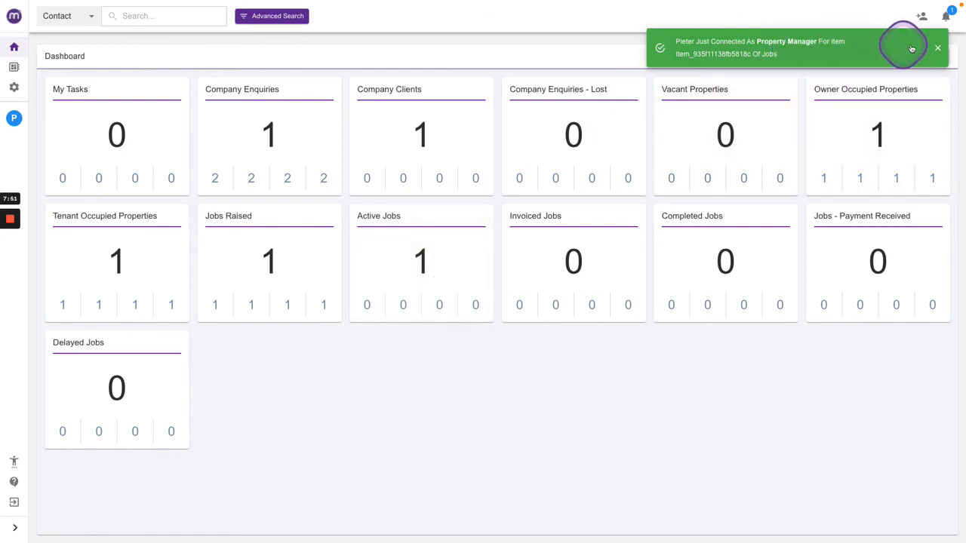
left_click(938, 48)
left_click(420, 256)
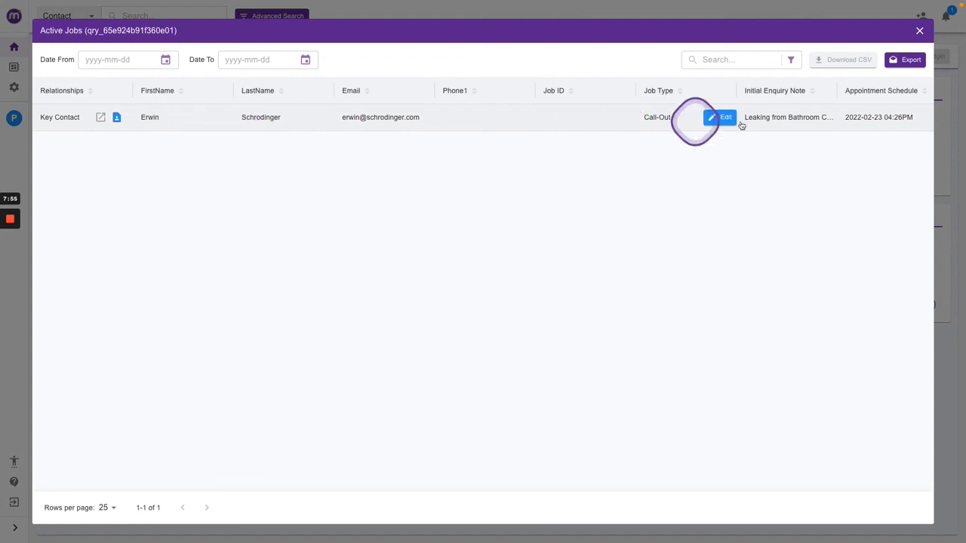
scroll(772, 126, "right", 1)
scroll(772, 126, "right", 5)
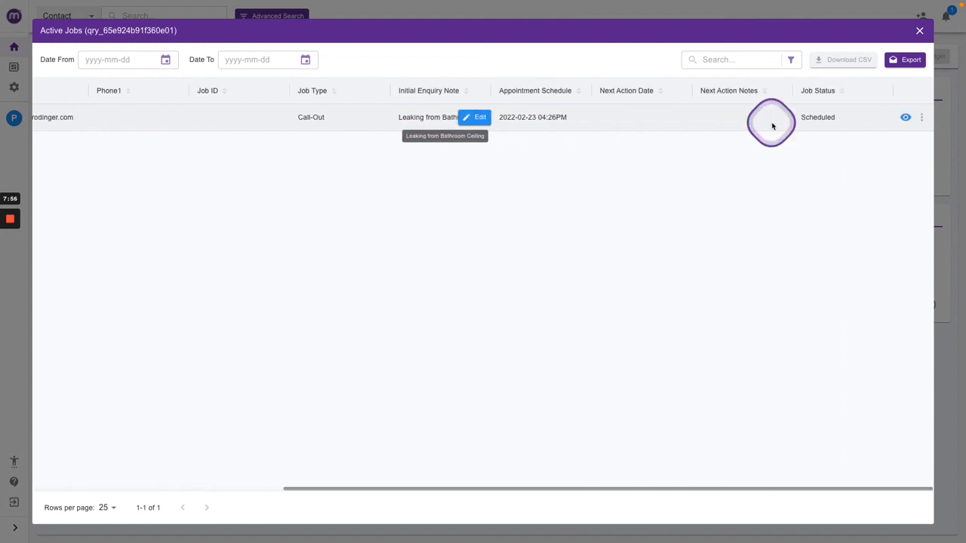
left_click(921, 118)
left_click(867, 113)
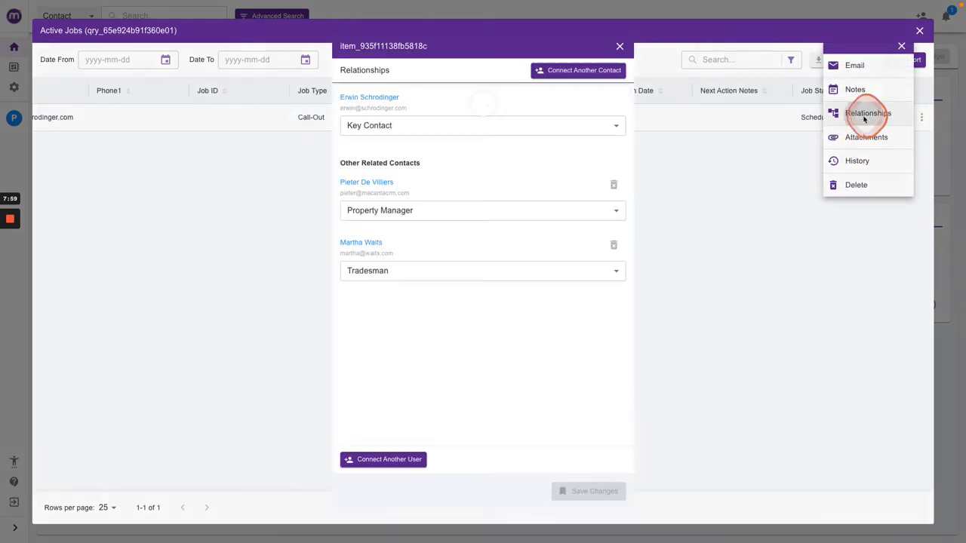
left_click(619, 47)
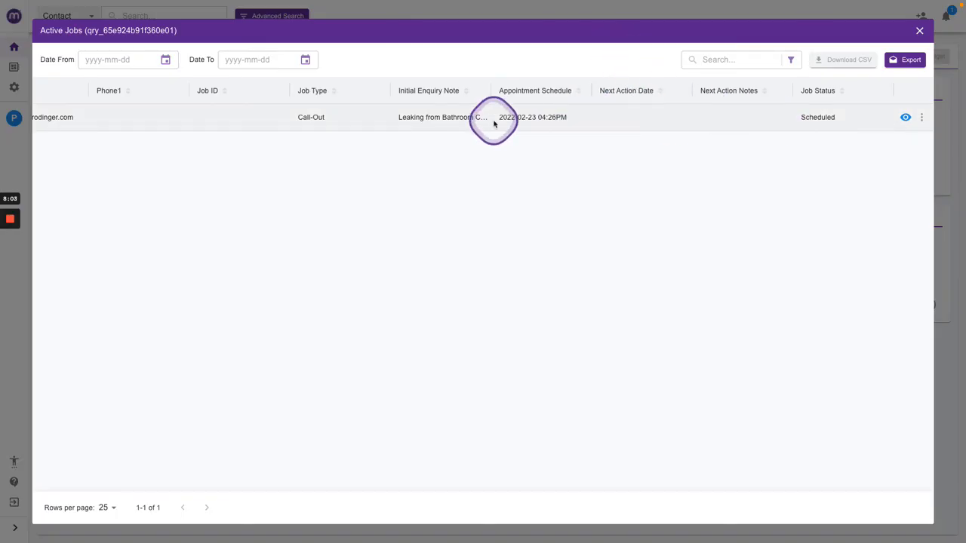
scroll(494, 120, "left", 5)
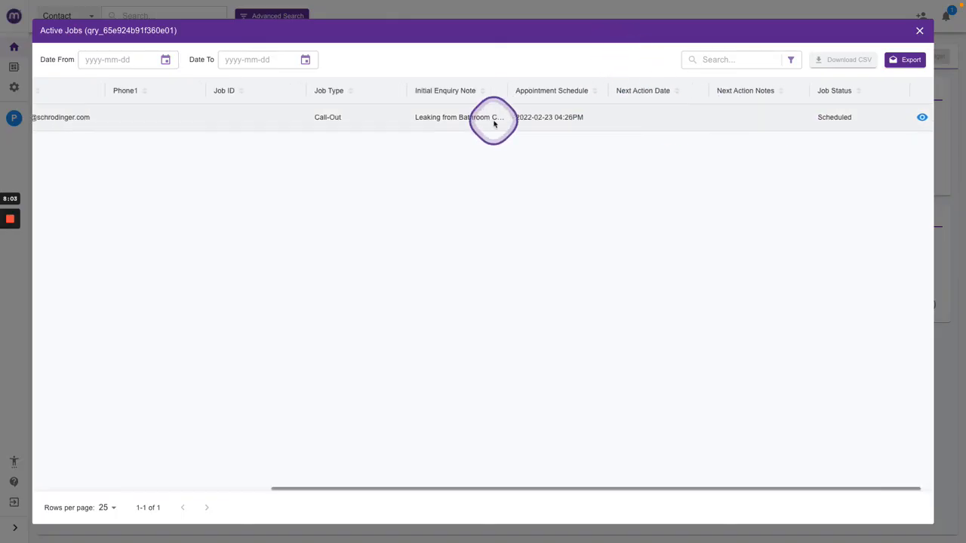
left_click(919, 32)
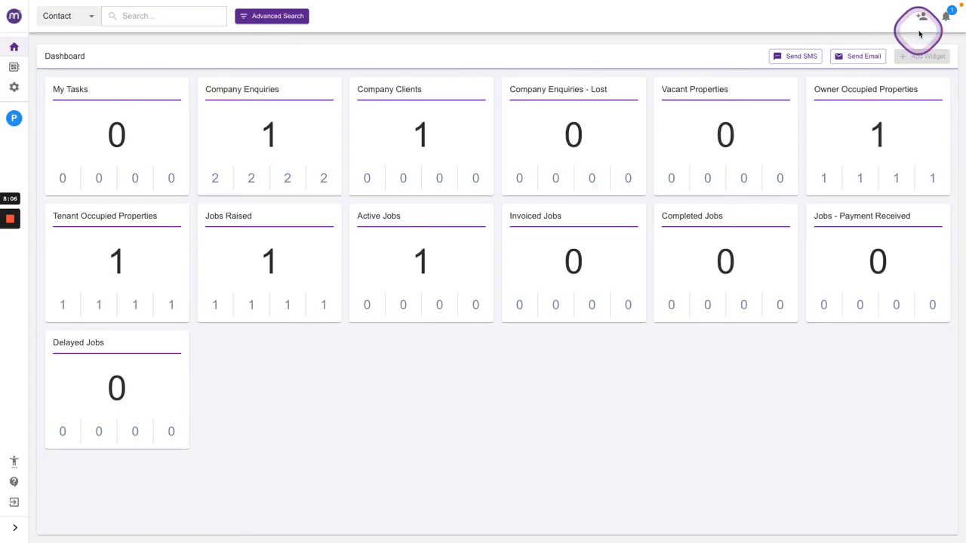
Open the Jobs workflow board and move the scheduled job card to the Ongoing column.
left_click(14, 67)
left_click(875, 59)
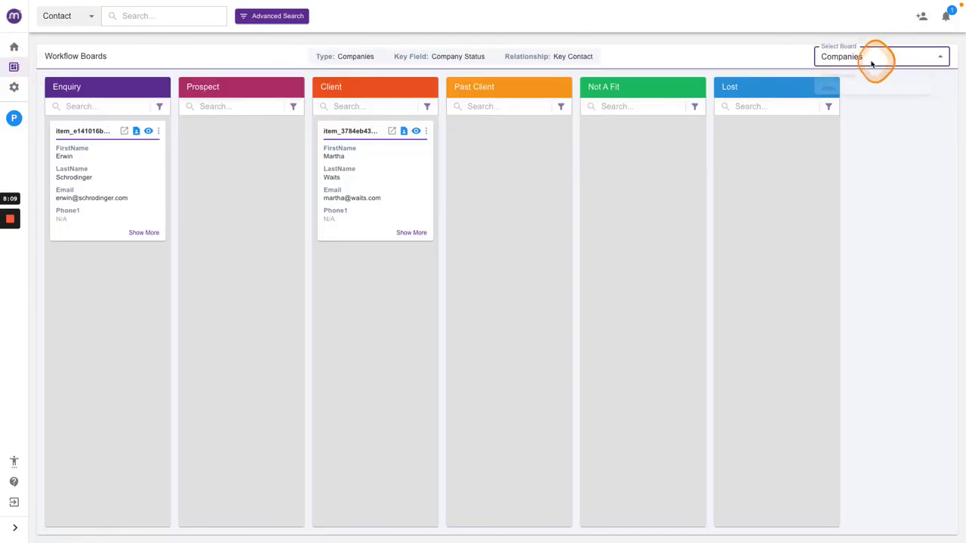
left_click(853, 92)
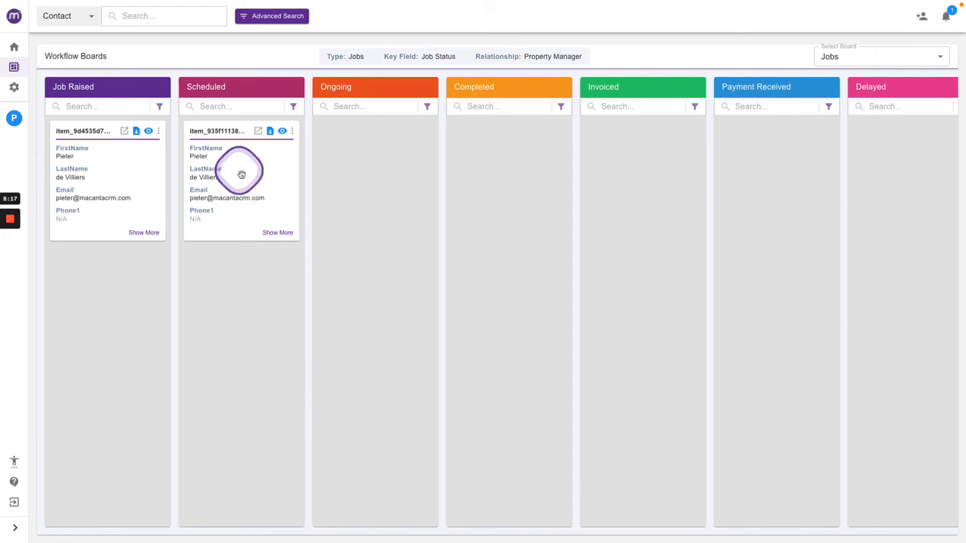
left_click_drag(233, 179, 348, 165)
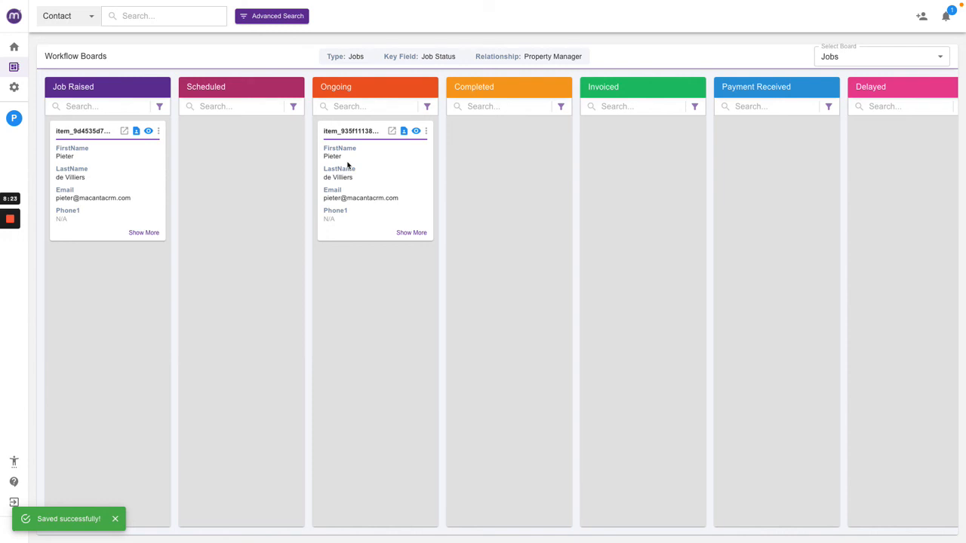
Return to the dashboard and open the help widget, then close it.
left_click(15, 48)
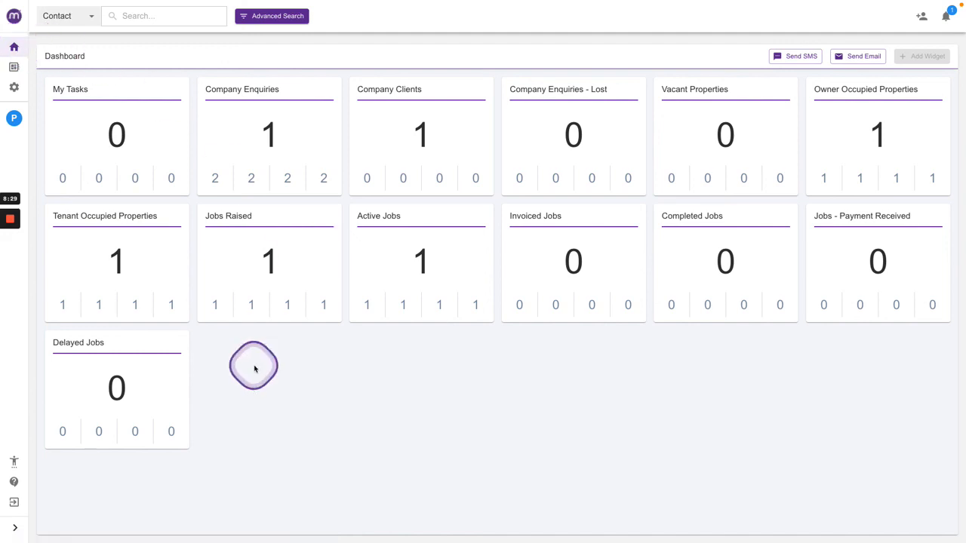
left_click(15, 483)
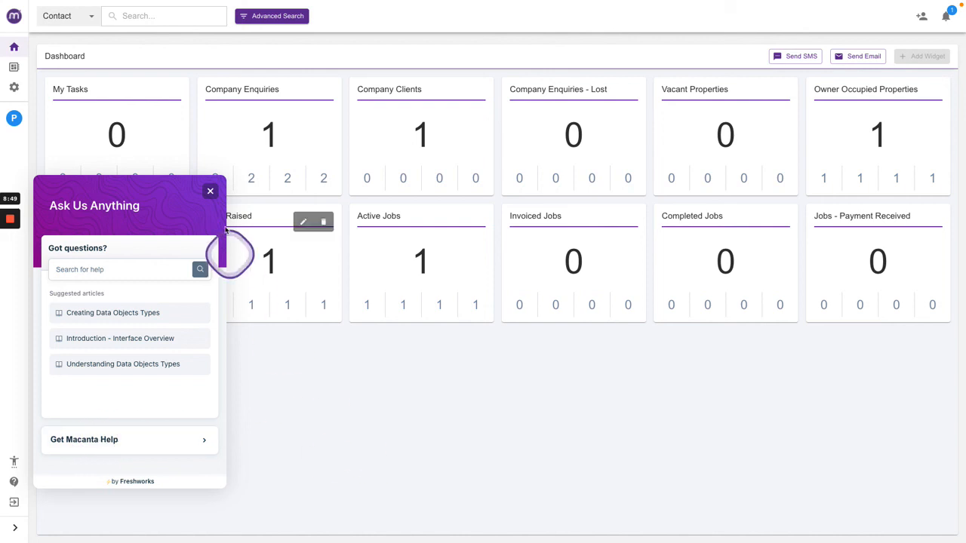
left_click(210, 192)
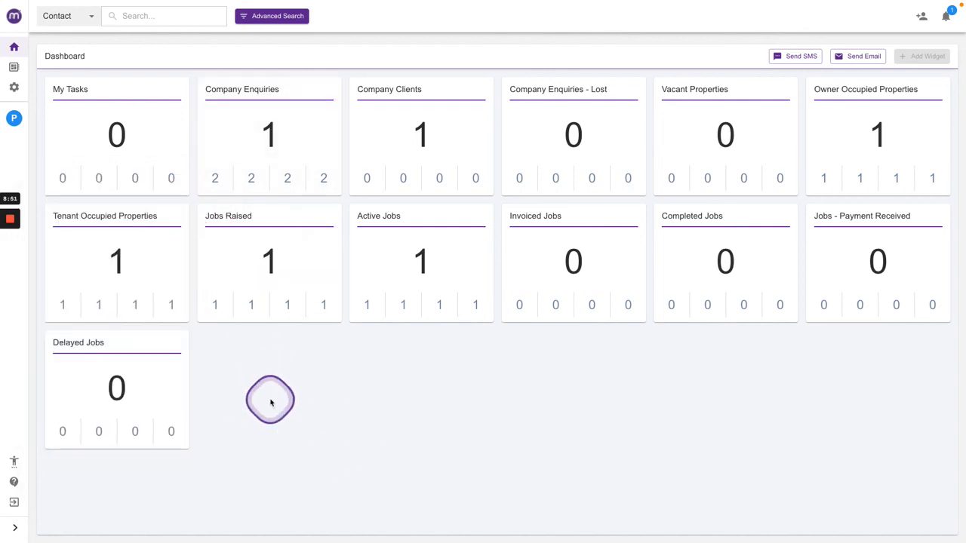
mouse_move(10, 220)
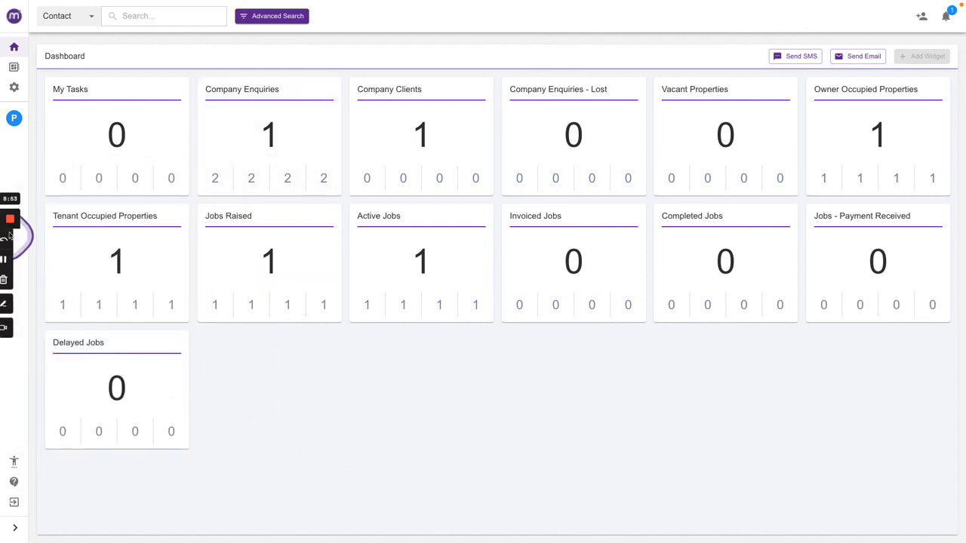